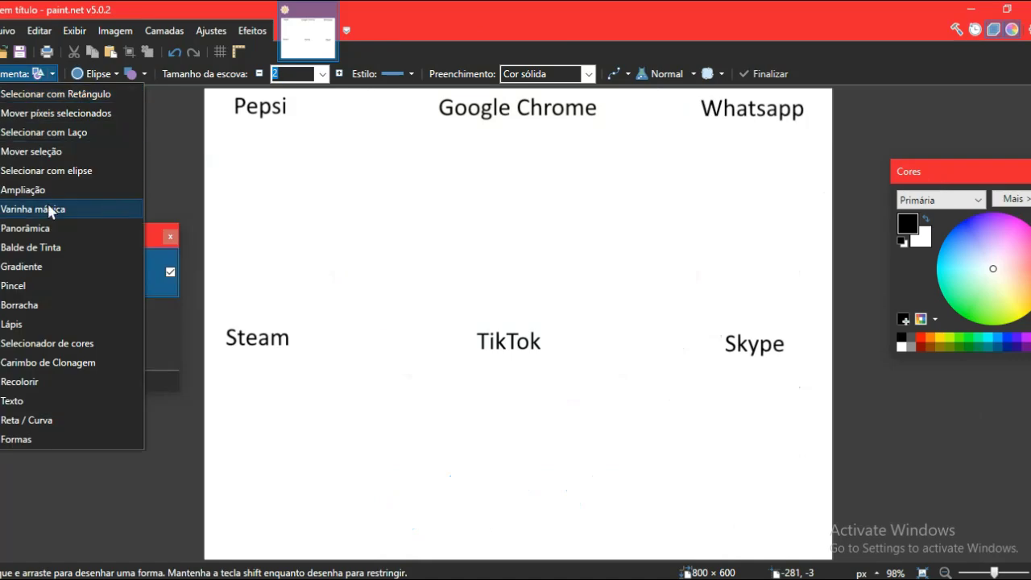
Delete the white background around the six brand names and clear the selection
key("Delete")
left_click(42, 74)
left_click(38, 100)
Draw a filled white circle below the Pepsi label with the ellipse shape
left_click(42, 74)
left_click(40, 421)
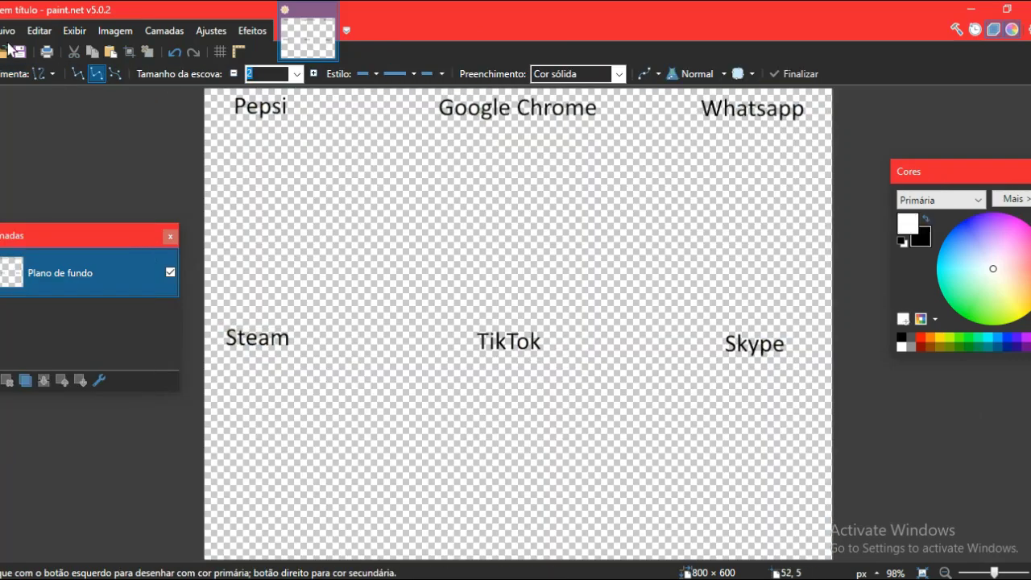
left_click(42, 74)
left_click(18, 440)
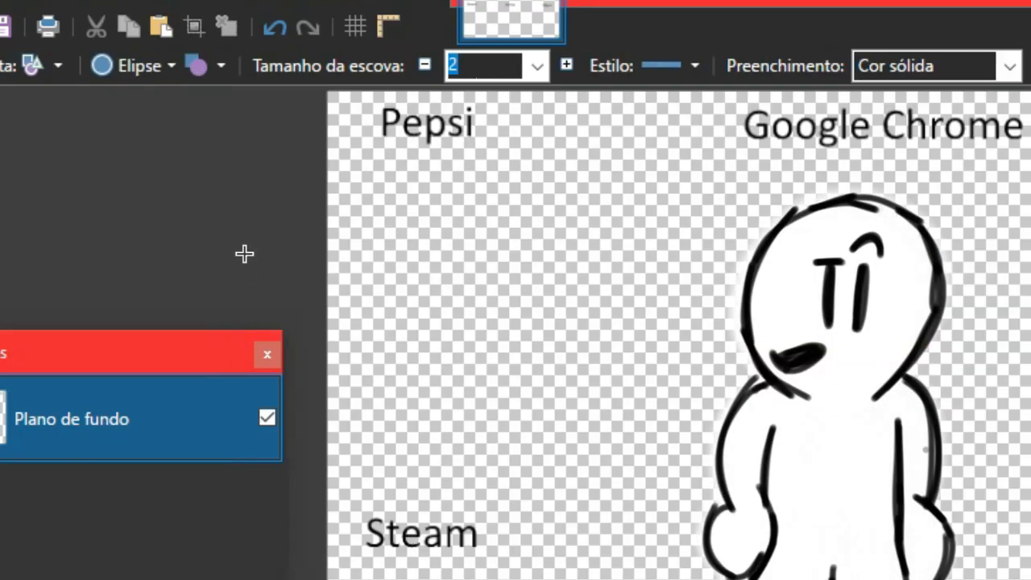
left_click_drag(344, 180, 588, 426)
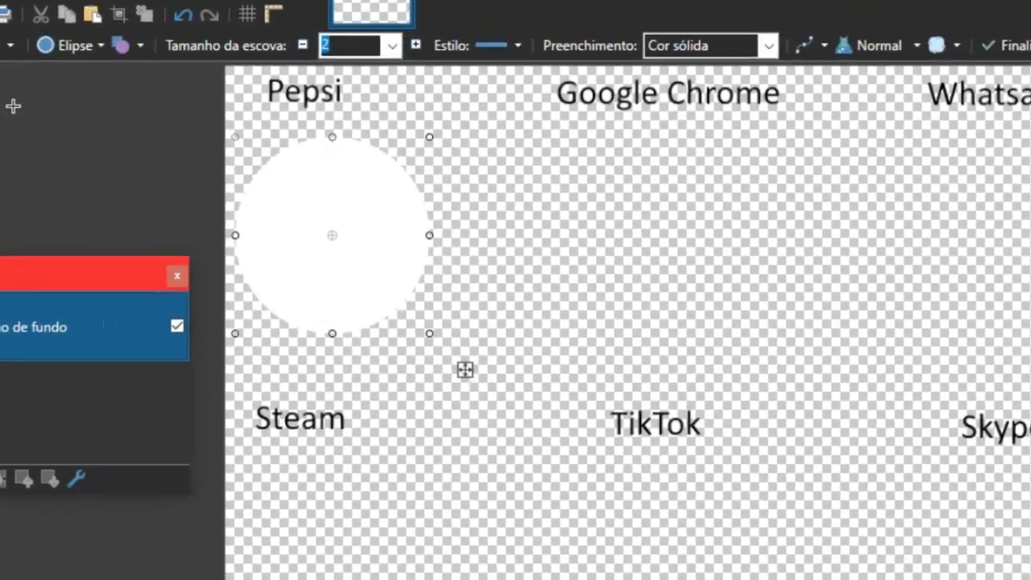
Select the white Pepsi circle with the Magic Wand and paint its upper-left part red using a size 35 brush
left_click(34, 65)
left_click(28, 101)
left_click(33, 65)
left_click(8, 233)
left_click(255, 212)
left_click(72, 65)
left_click(8, 350)
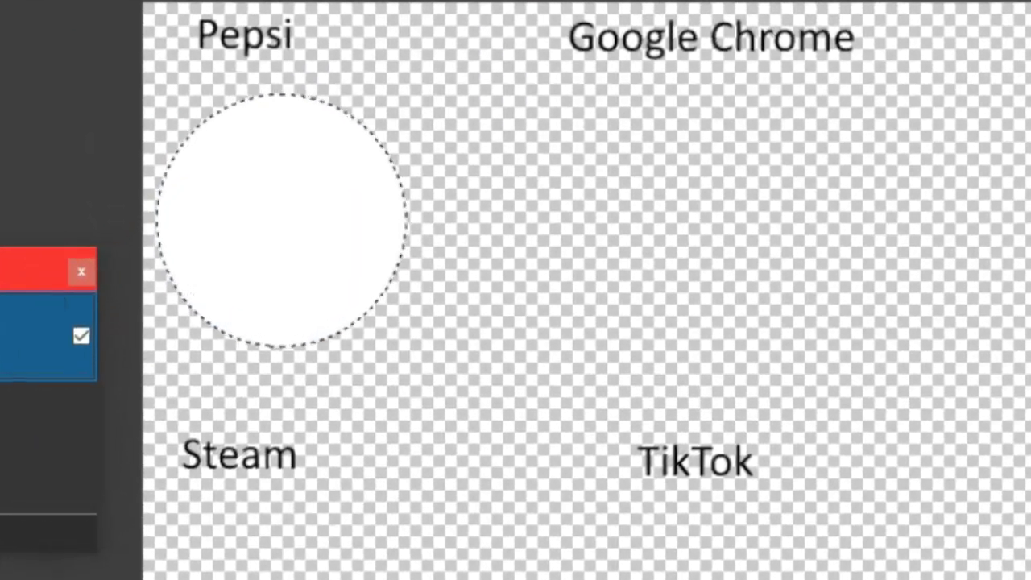
left_click_drag(228, 282, 326, 153)
mouse_move(500, 213)
left_mouse_down()
mouse_move(357, 333)
mouse_move(398, 338)
mouse_move(529, 207)
mouse_move(438, 253)
mouse_move(479, 189)
mouse_move(423, 223)
mouse_move(403, 290)
left_mouse_up()
Paint the lower-right part of the Pepsi circle blue, leaving a diagonal white band, and clear the selection
left_click_drag(250, 271, 320, 233)
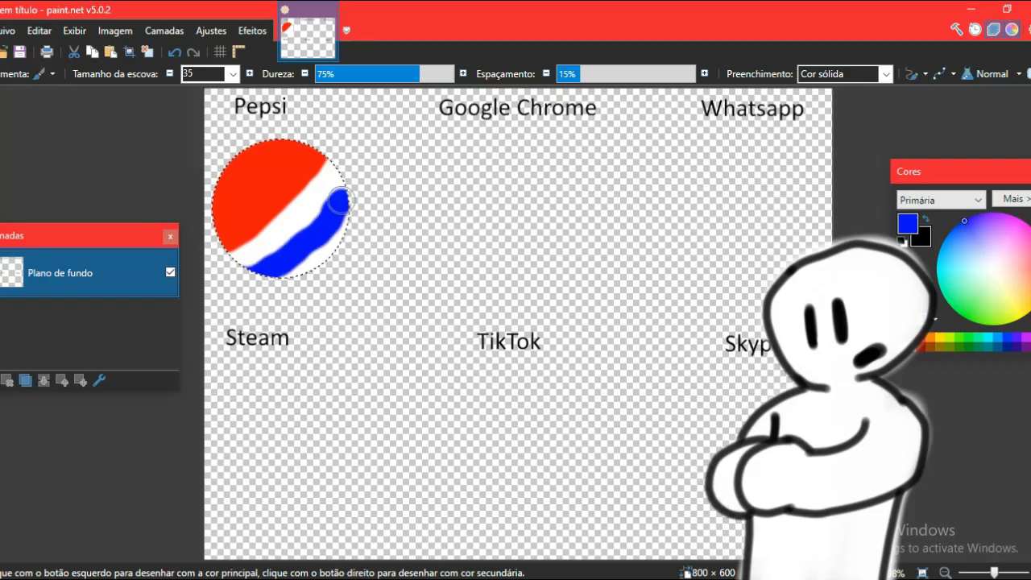
mouse_move(348, 194)
left_mouse_down()
mouse_move(329, 234)
mouse_move(256, 286)
left_mouse_up()
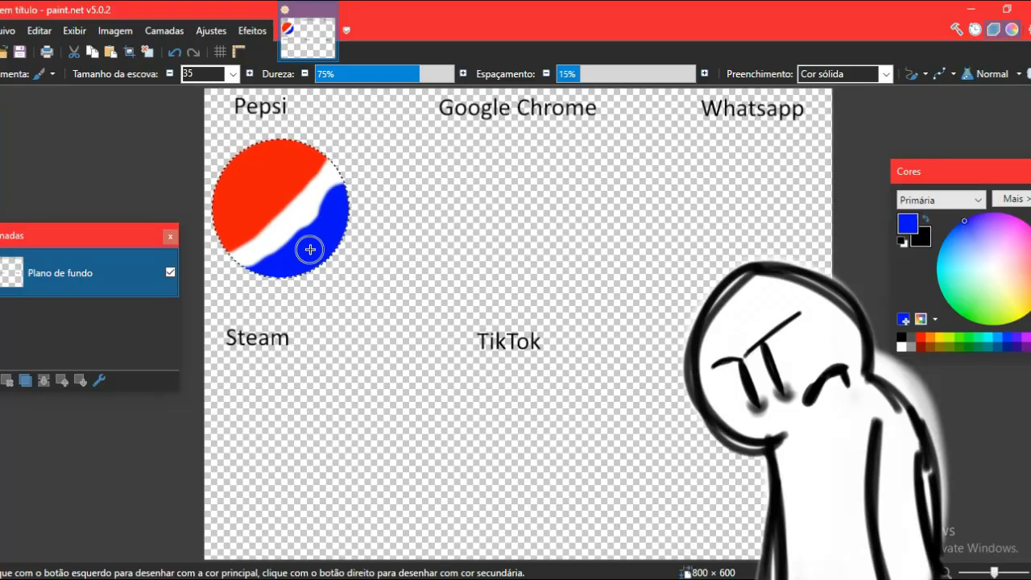
left_click(40, 74)
left_click(69, 92)
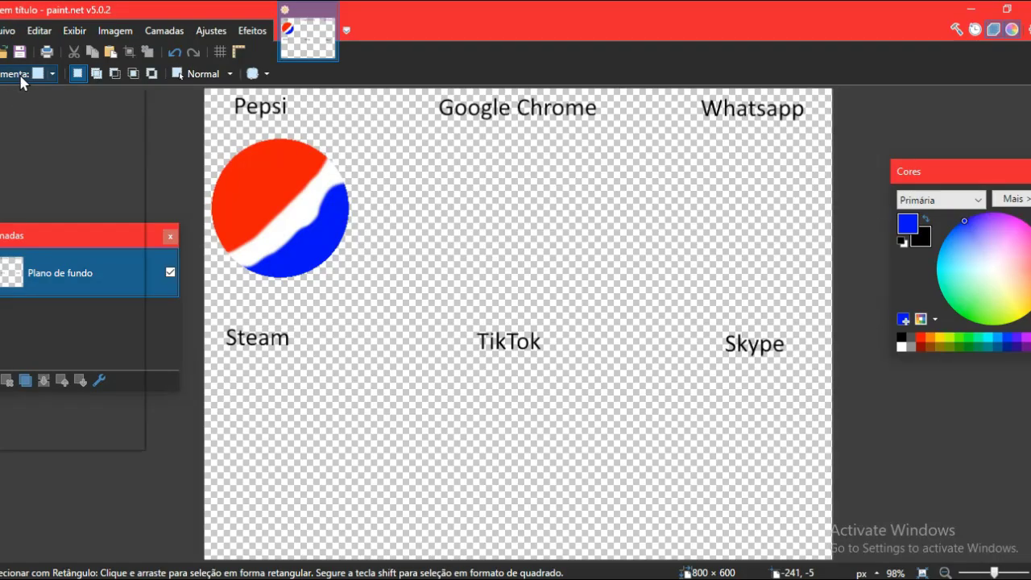
Draw a filled blue circle below the Google Chrome label
left_click(36, 74)
left_click(24, 437)
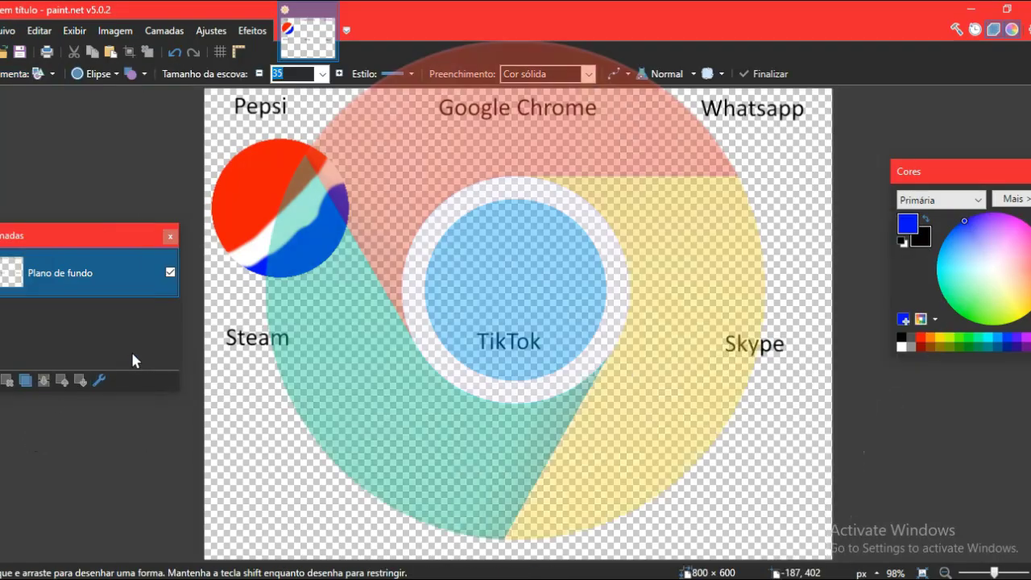
left_click_drag(438, 140, 588, 290)
Select the Chrome circle with the Magic Wand and paint red, green and yellow sections around a white-ringed light blue centre
left_click(36, 73)
left_click(19, 212)
left_click(513, 215)
key("b")
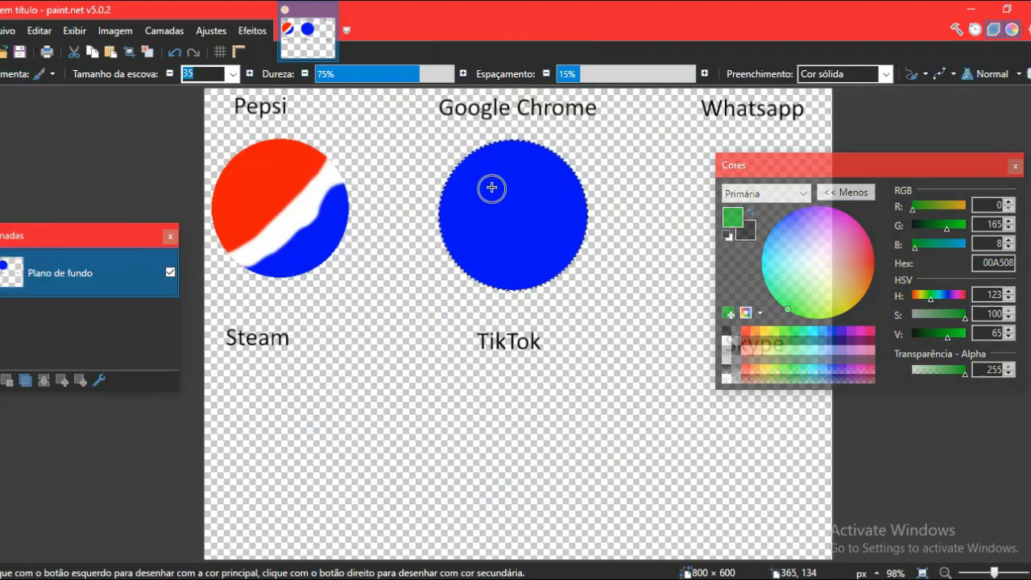
left_click(873, 267)
mouse_move(559, 165)
left_mouse_down()
mouse_move(447, 253)
mouse_move(483, 262)
mouse_move(518, 213)
left_mouse_up()
left_click(851, 306)
left_click(791, 311)
left_click(817, 262)
left_click(777, 235)
Build a green speech bubble with a white outline below the Whatsapp label from ellipse and triangle shapes
left_click(36, 74)
left_click(50, 115)
left_click_drag(440, 115, 493, 92)
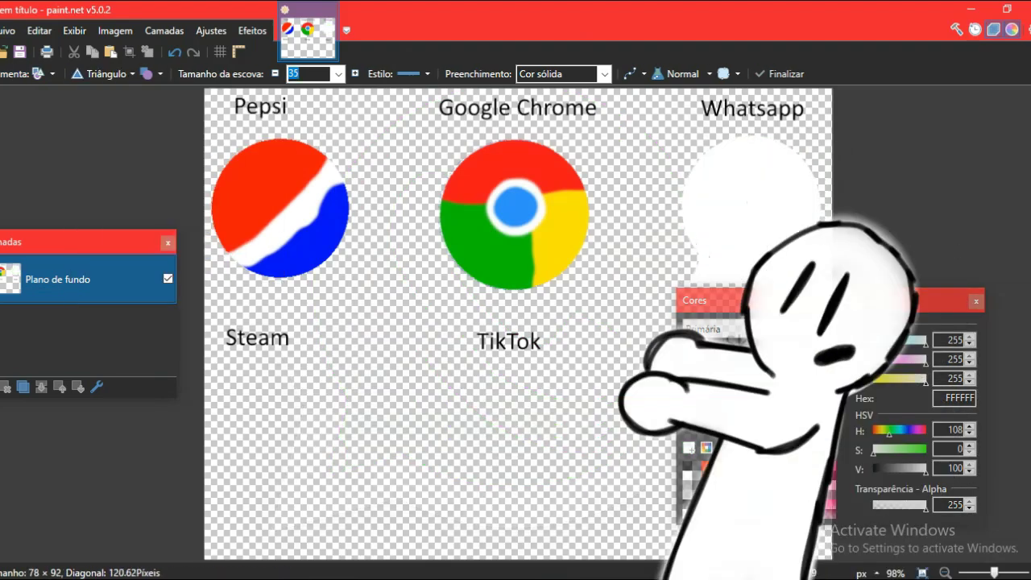
left_click(44, 73)
left_click(40, 440)
mouse_move(873, 469)
left_mouse_down()
mouse_move(912, 469)
mouse_move(922, 488)
left_mouse_up()
mouse_move(704, 251)
left_mouse_down()
mouse_move(709, 265)
mouse_move(736, 275)
left_mouse_up()
left_click_drag(728, 286, 725, 225)
left_click(105, 73)
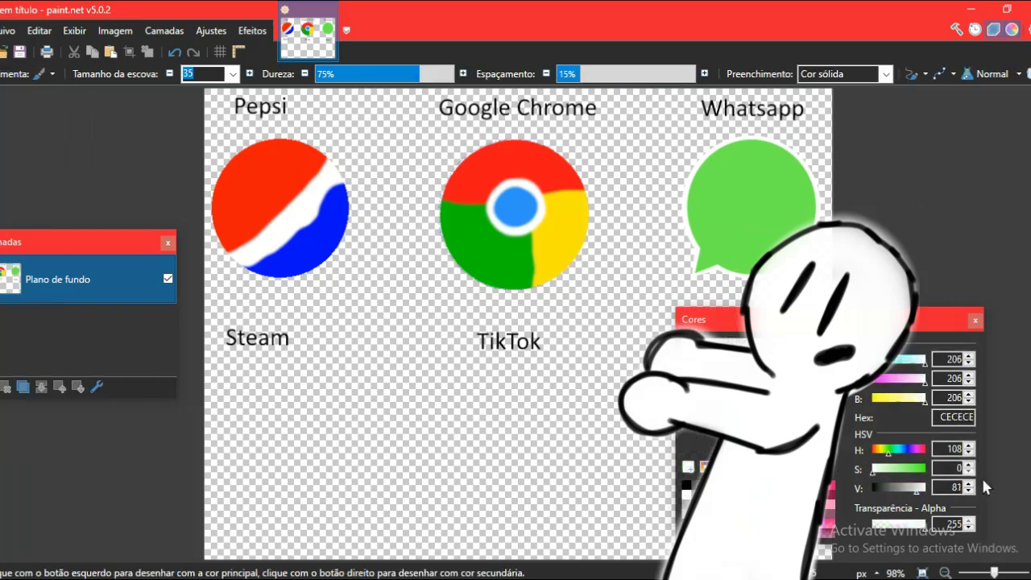
Paint a white phone handset inside the green Whatsapp bubble with a size 10 brush
left_click_drag(916, 488, 983, 488)
double_click(197, 74)
type("10")
left_click_drag(749, 195, 787, 229)
key("ctrl+z")
mouse_move(717, 190)
left_mouse_down()
mouse_move(736, 251)
mouse_move(725, 220)
left_mouse_up()
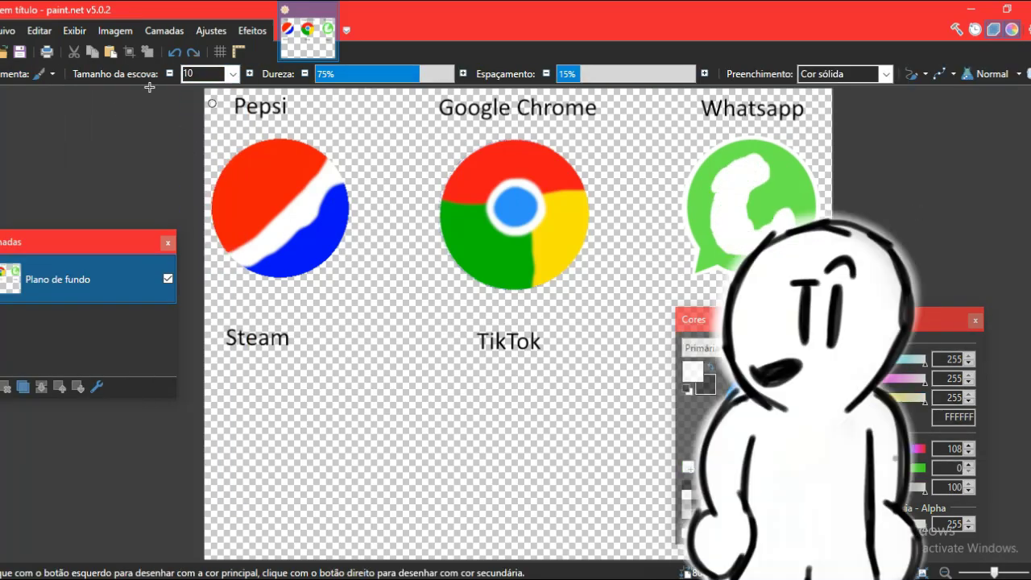
Draw a filled dark blue circle below the Steam label and select it with the Magic Wand for painting
left_click(36, 73)
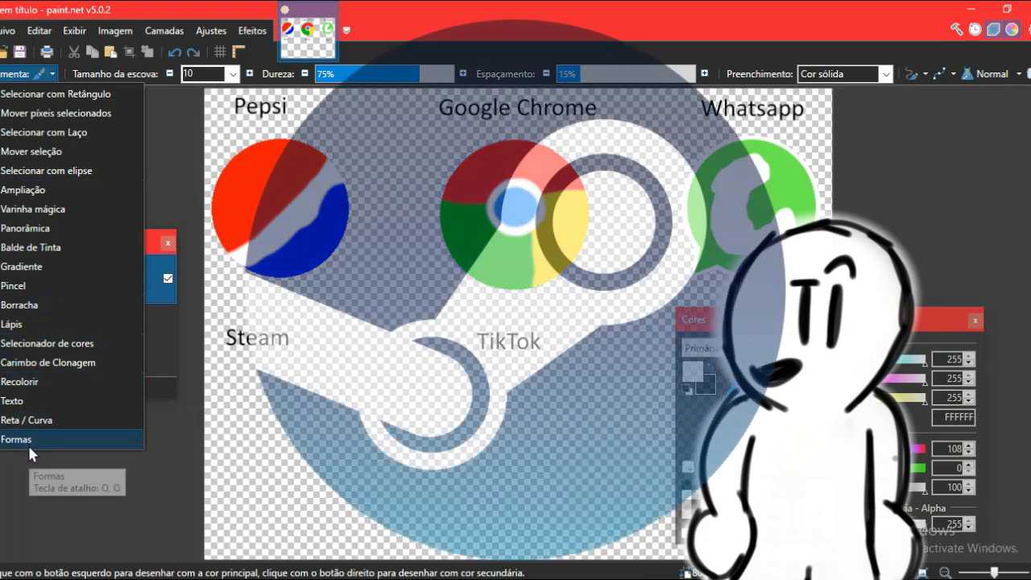
left_click(29, 442)
left_click_drag(224, 371, 393, 536)
left_click(36, 73)
left_click(36, 208)
left_click(288, 417)
left_click(36, 73)
left_click(19, 286)
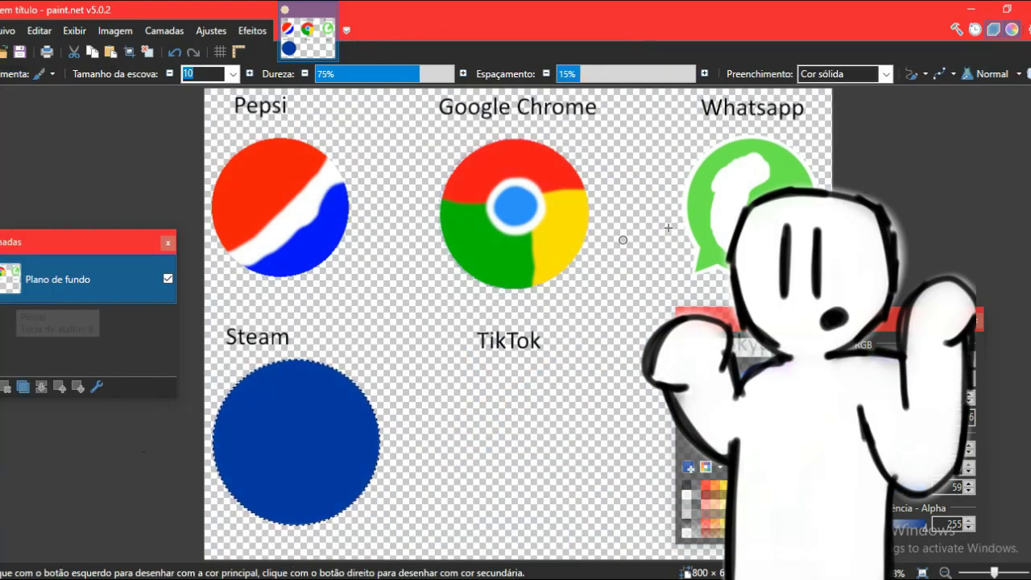
Paint the Steam logo's white arm with its round end across the dark blue circle, undoing the unsuccessful strokes
left_click(687, 495)
left_click(233, 73)
left_click(193, 235)
left_click_drag(225, 439, 314, 484)
mouse_move(314, 483)
left_mouse_down()
mouse_move(320, 435)
mouse_move(306, 427)
left_mouse_up()
key("ctrl+z")
key("ctrl+z")
key("ctrl+z")
mouse_move(244, 456)
left_mouse_down()
mouse_move(301, 470)
mouse_move(348, 448)
left_mouse_up()
Sample the Steam circle's dark blue, paint a ring inside the white round end with a size 13 brush, and deselect
left_click(738, 379)
left_click(36, 73)
left_click(21, 343)
left_click(262, 403)
left_click(36, 74)
left_click(19, 286)
left_click(321, 445)
key("ctrl+z")
left_click(232, 73)
left_click(197, 186)
left_click(232, 73)
left_click(198, 254)
left_click(37, 73)
left_click(36, 95)
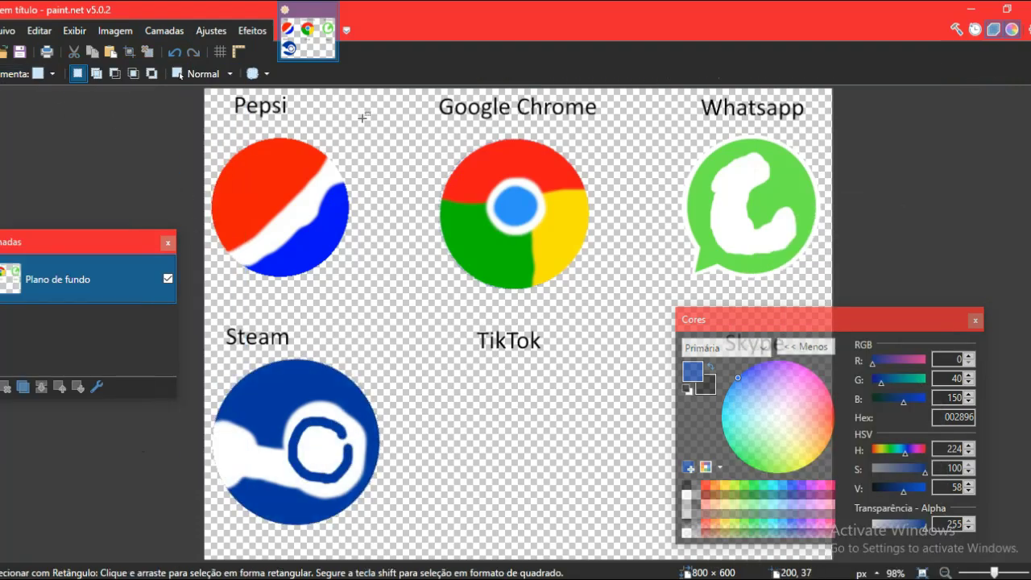
Draw a filled black circle below the TikTok label and select its area
left_click(36, 74)
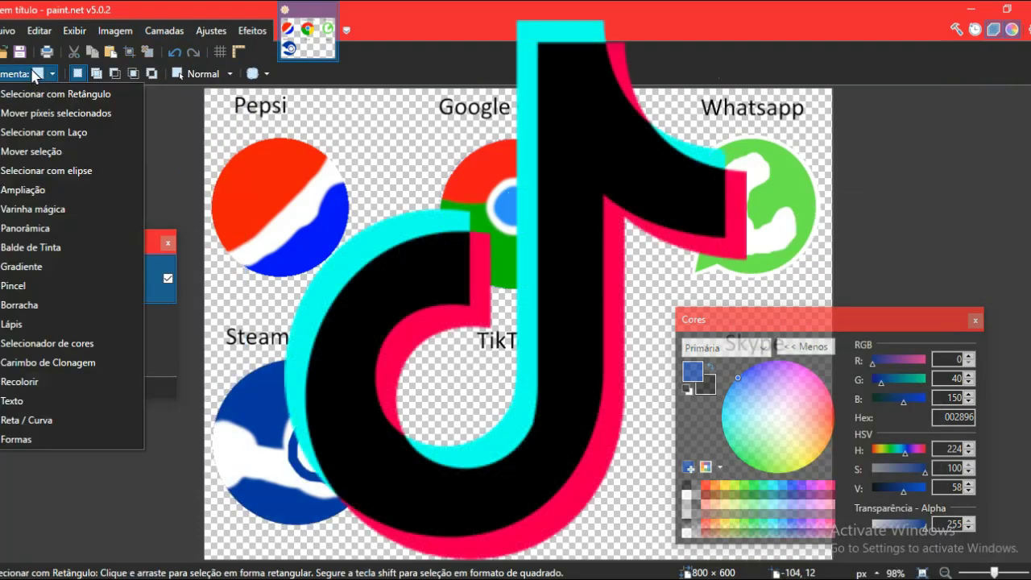
left_click(33, 437)
mouse_move(424, 364)
left_mouse_down()
mouse_move(482, 388)
mouse_move(636, 530)
left_mouse_up()
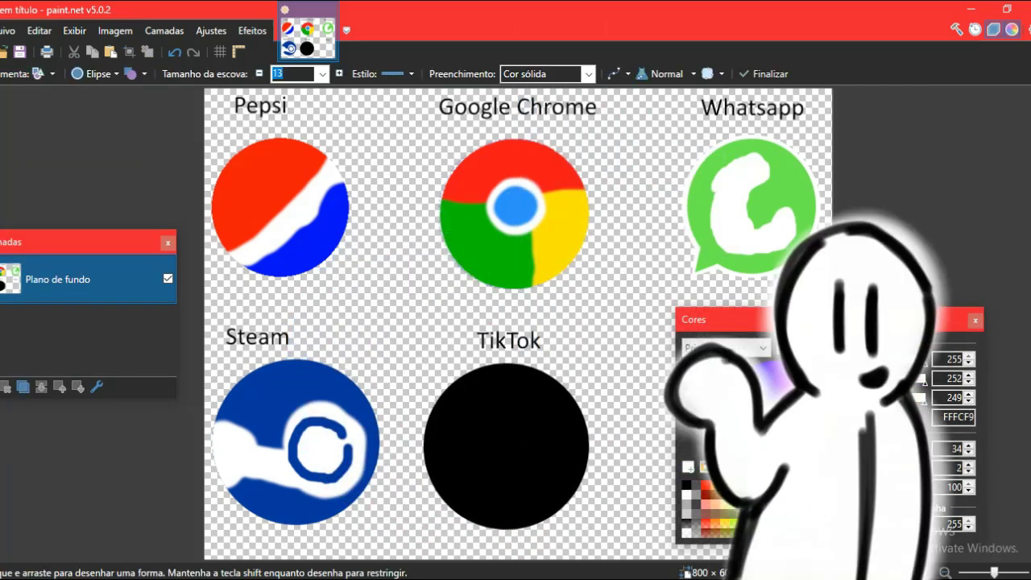
left_click(36, 74)
left_click(36, 143)
left_click(454, 412)
Paint the TikTok note in overlapping cyan, red and off-white strokes with a size 30 brush, and clear the selection
left_click(36, 73)
left_click(24, 285)
left_click(233, 74)
left_click(203, 322)
left_click(719, 401)
mouse_move(464, 452)
left_mouse_down()
mouse_move(498, 483)
mouse_move(529, 407)
left_mouse_up()
left_click_drag(833, 413, 836, 406)
mouse_move(493, 476)
left_mouse_down()
mouse_move(506, 500)
mouse_move(557, 422)
mouse_move(517, 389)
left_mouse_up()
left_click(778, 417)
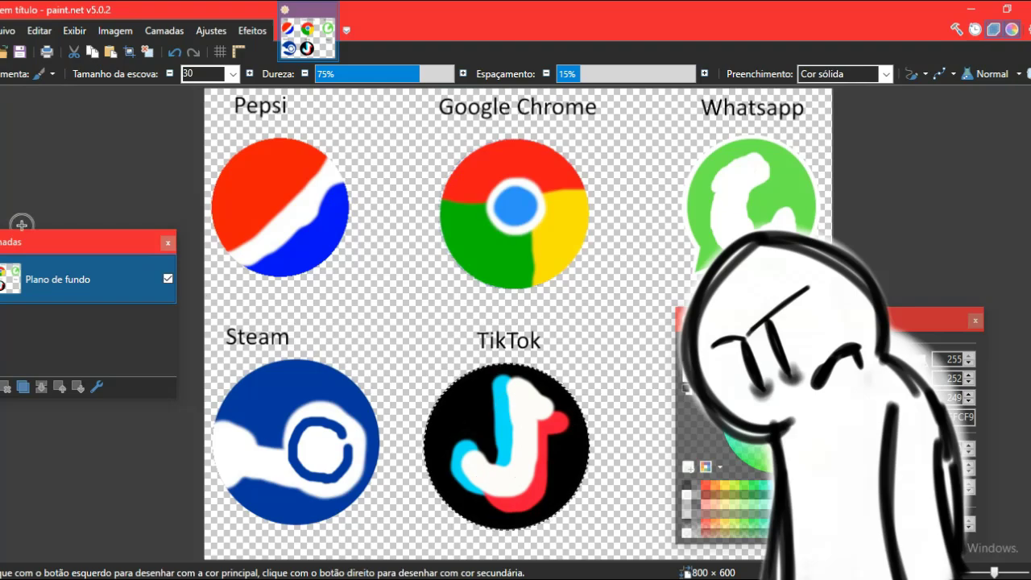
left_click(6, 74)
left_click(5, 96)
Form the Skype cloud below its label from one large blue ellipse and two smaller ones at its upper-left and lower-right
left_click_drag(533, 344, 539, 342)
left_click_drag(729, 320, 282, 191)
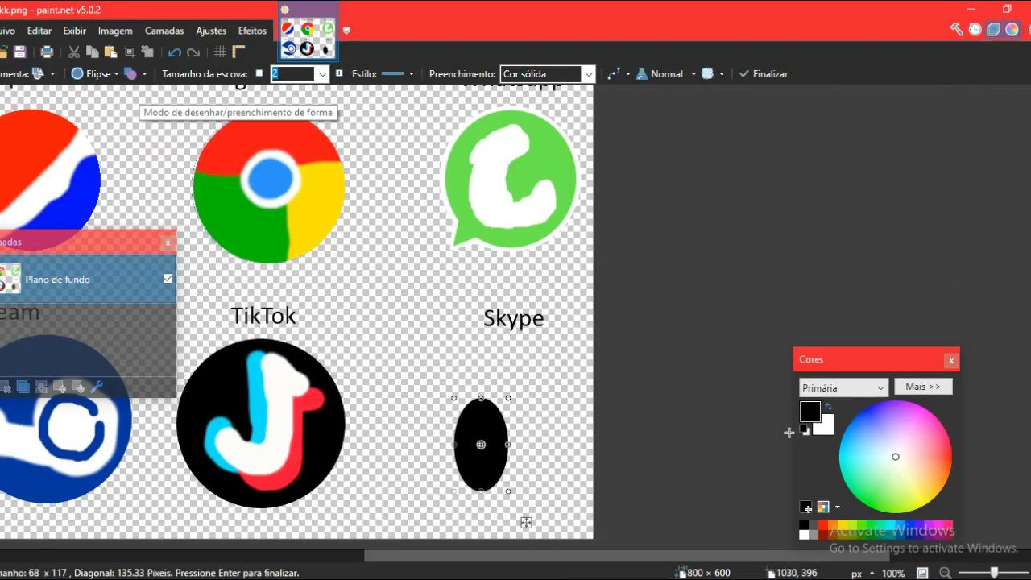
left_click_drag(879, 430, 845, 432)
left_click_drag(509, 445, 549, 444)
left_click_drag(453, 398, 418, 355)
left_click_drag(549, 492, 562, 497)
left_click_drag(411, 357, 487, 435)
left_click_drag(514, 438, 574, 498)
left_click_drag(592, 518, 600, 524)
Paint a white letter S on the blue Skype cloud with a size 25 brush
left_click(44, 73)
left_click(58, 286)
left_click(234, 74)
left_click(199, 367)
left_click_drag(466, 450, 535, 393)
left_click(173, 53)
left_click(233, 73)
left_click(198, 324)
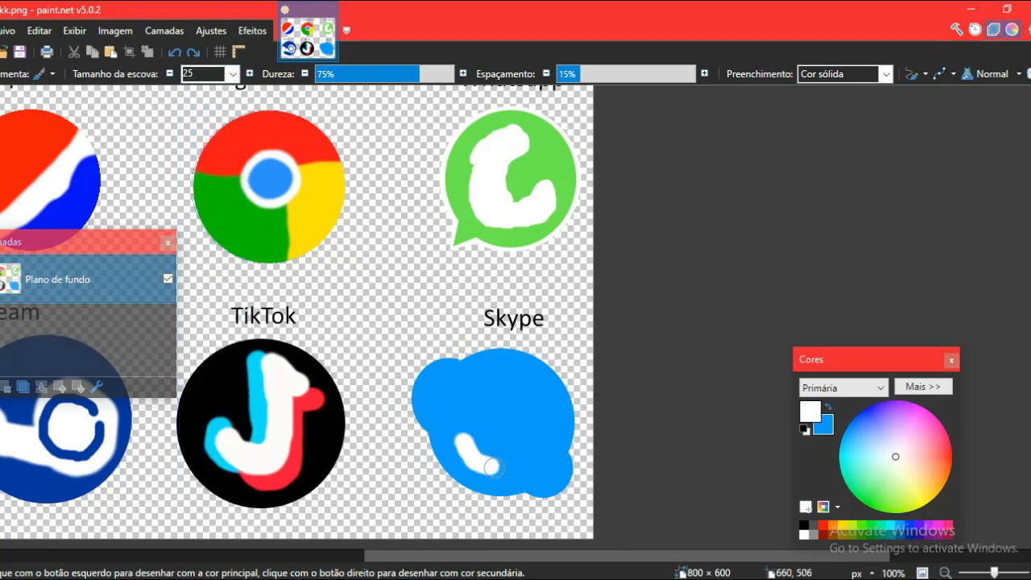
left_click_drag(654, 557, 534, 558)
scroll(533, 454, "down", 2)
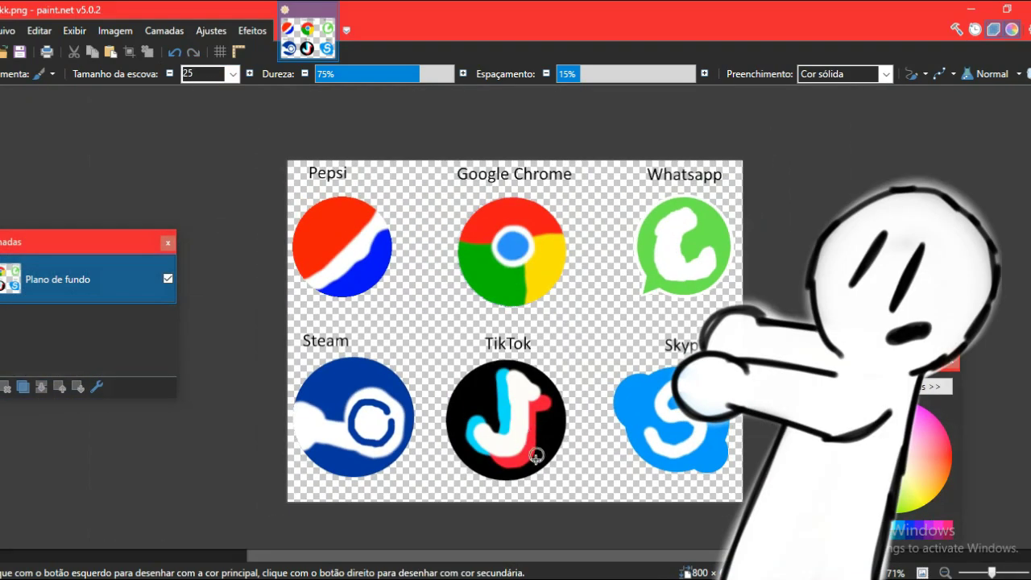
Add a new layer above the drawn logos for the original reference logos
key("ctrl+shift+n")
key("ctrl+shift+n")
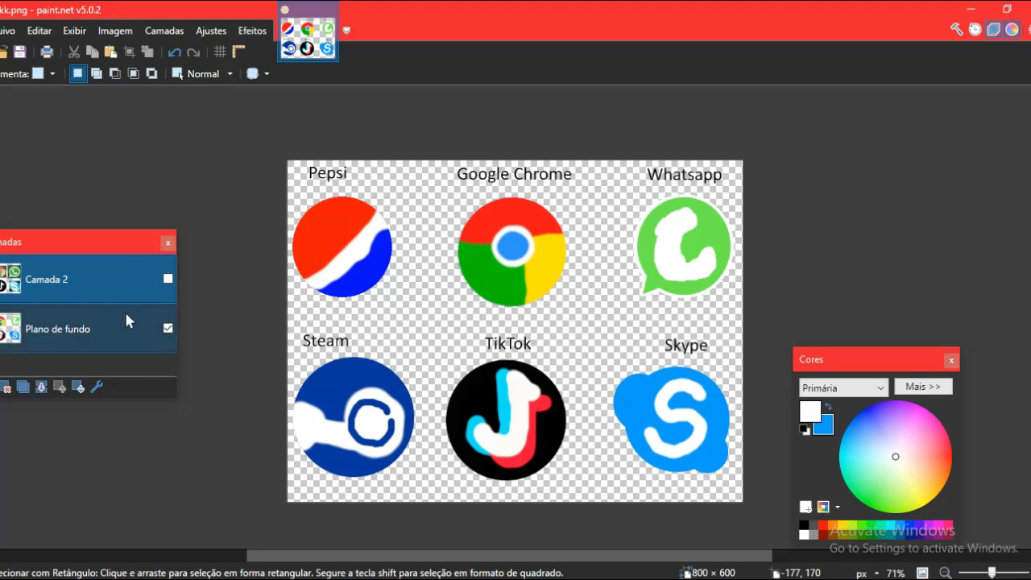
Alternate the visibility of the Camada 2 layer to compare the drawn Pepsi logo with the original
left_click(168, 279)
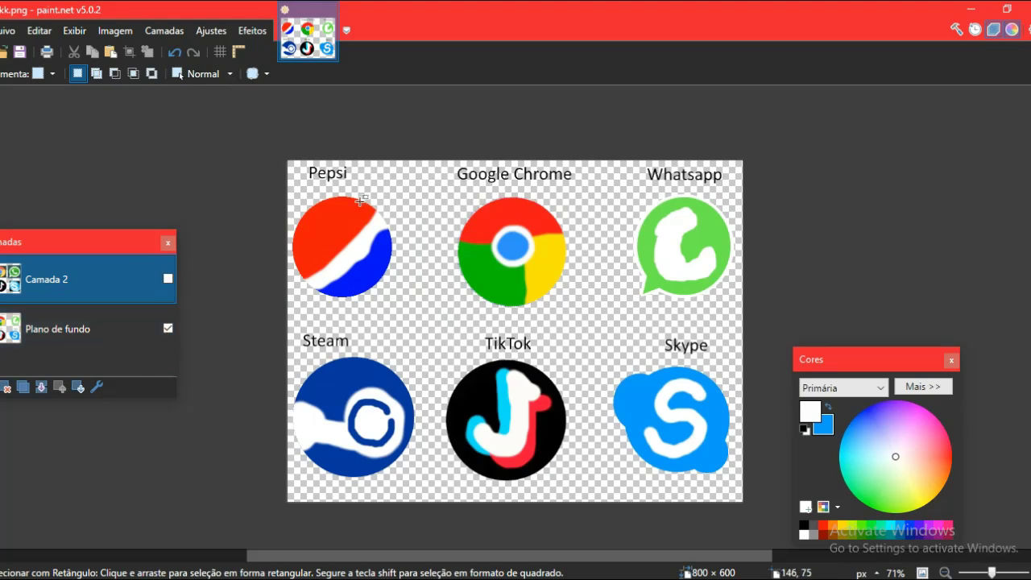
scroll(301, 208, "up", 3)
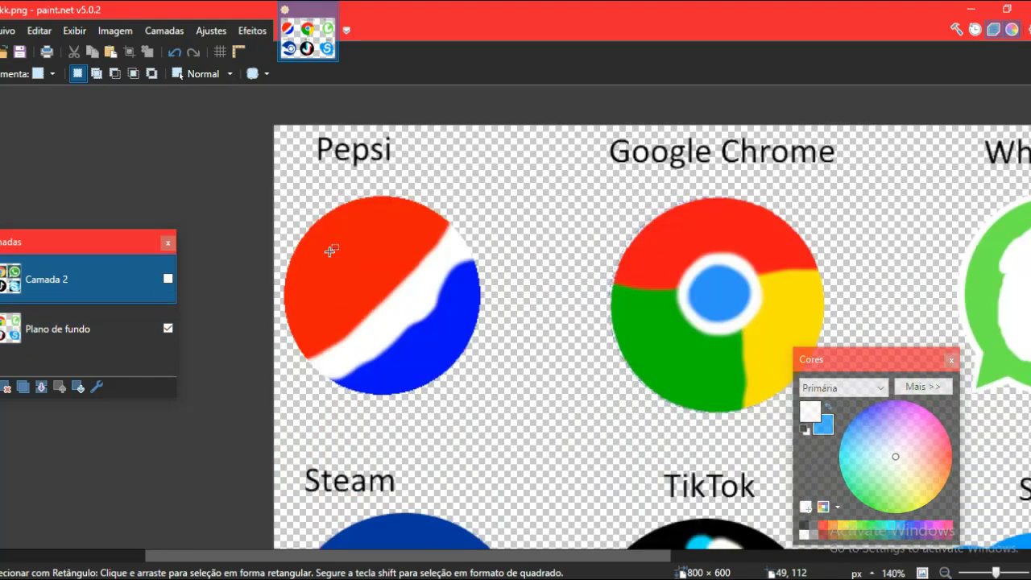
left_click(168, 280)
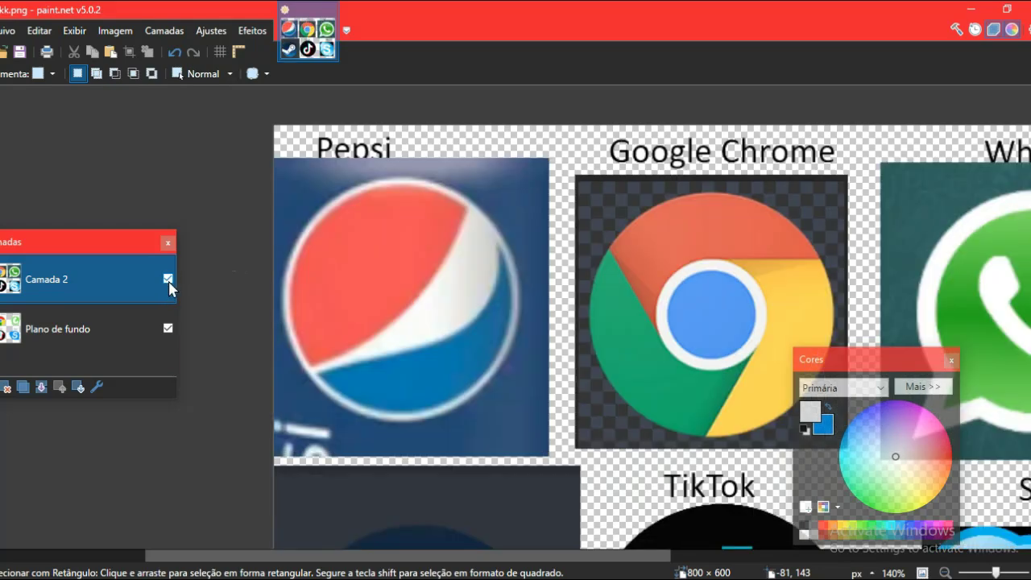
left_click(167, 279)
left_click(168, 279)
left_click(168, 280)
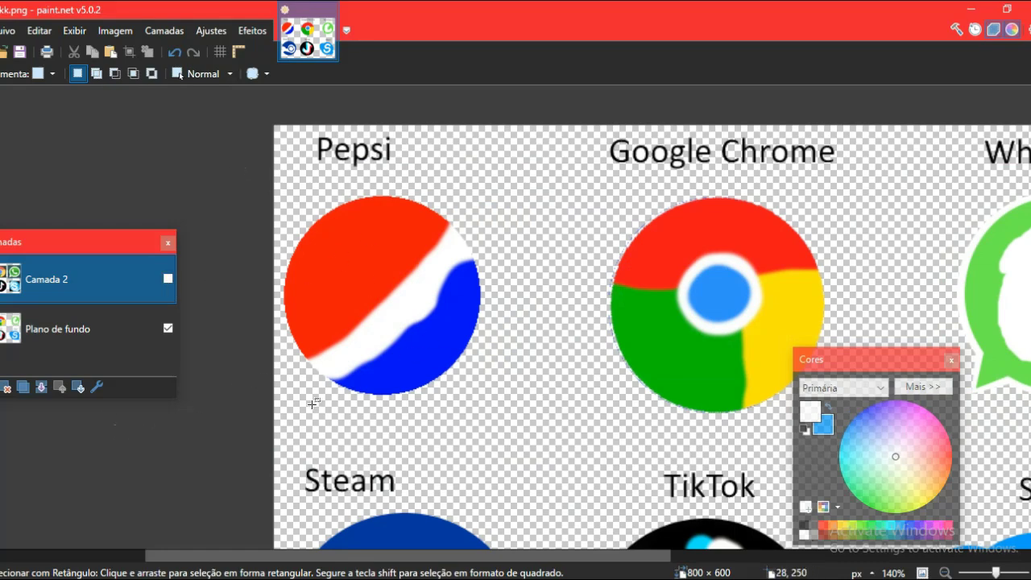
left_click(168, 280)
left_click_drag(292, 235, 585, 495)
left_click(251, 309)
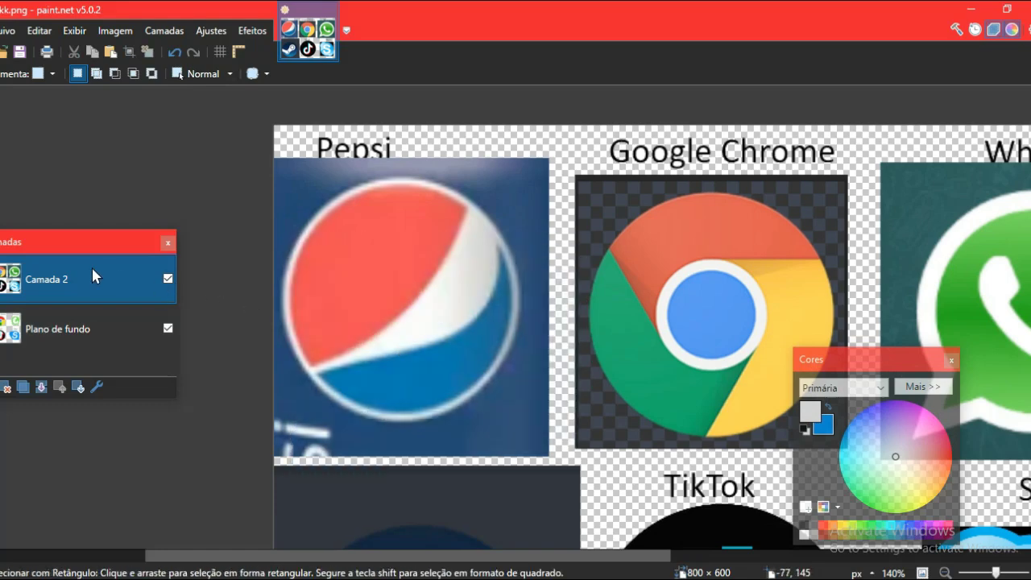
left_click(168, 279)
left_click(167, 280)
left_click(167, 280)
left_click(168, 279)
left_click(168, 279)
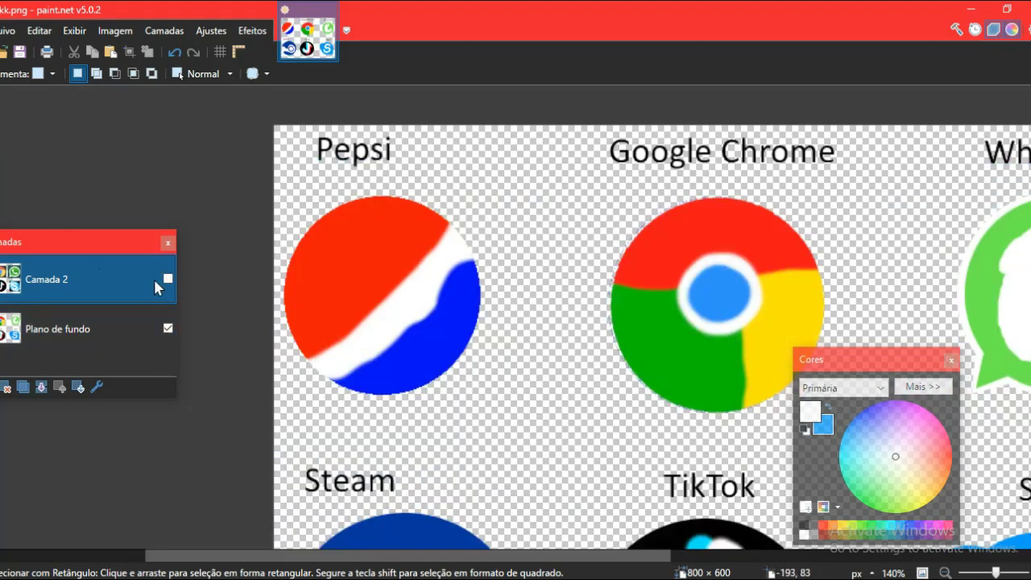
Alternate the visibility of the Camada 2 layer to compare the drawn Google Chrome logo with the original
scroll(290, 311, "down", 2)
scroll(290, 311, "up", 2)
left_click_drag(408, 555, 546, 555)
left_click(168, 280)
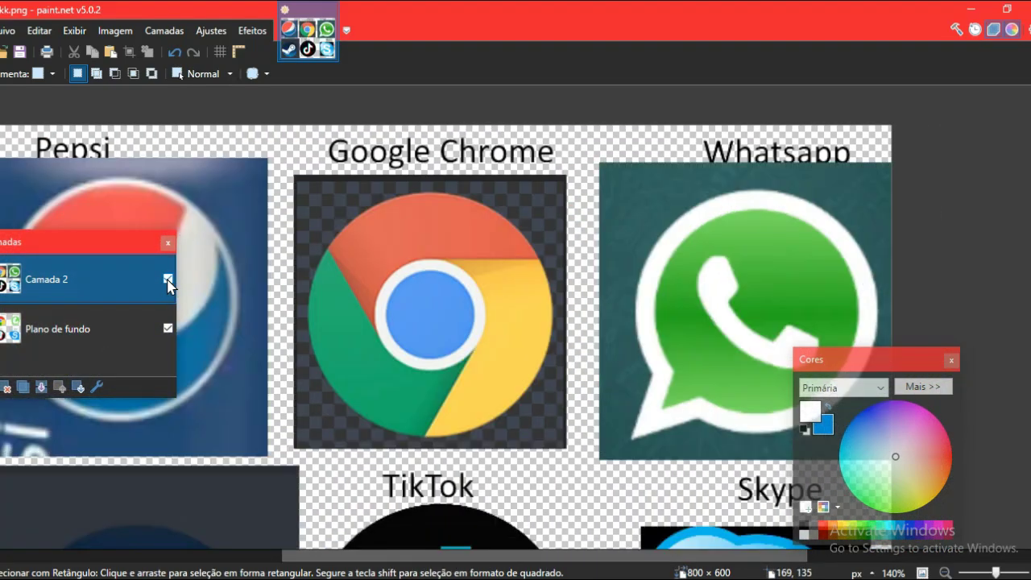
left_click(167, 280)
left_click(167, 279)
left_click(167, 279)
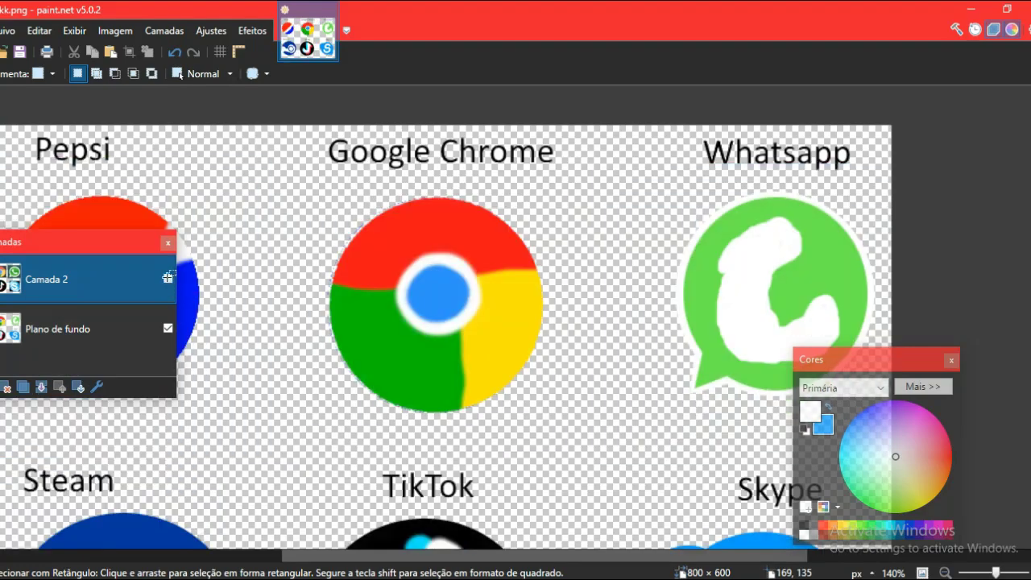
left_click(168, 279)
left_click(168, 280)
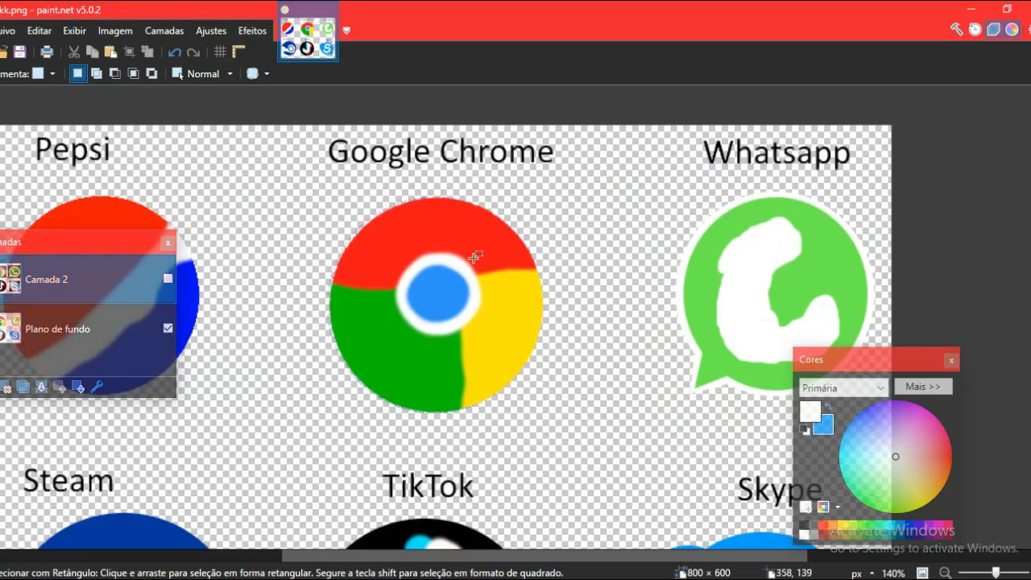
left_click(168, 279)
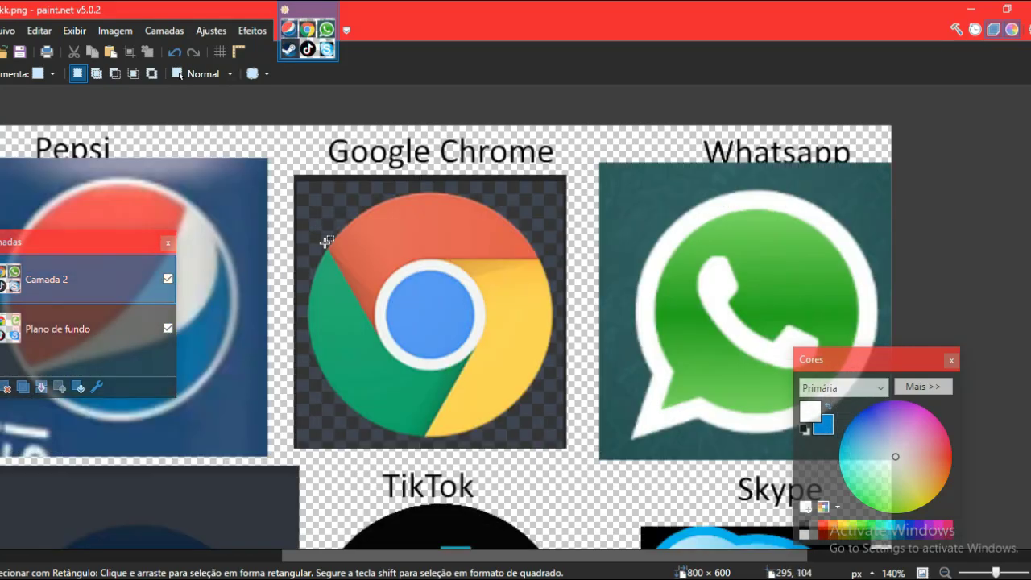
left_click(168, 280)
left_click(168, 279)
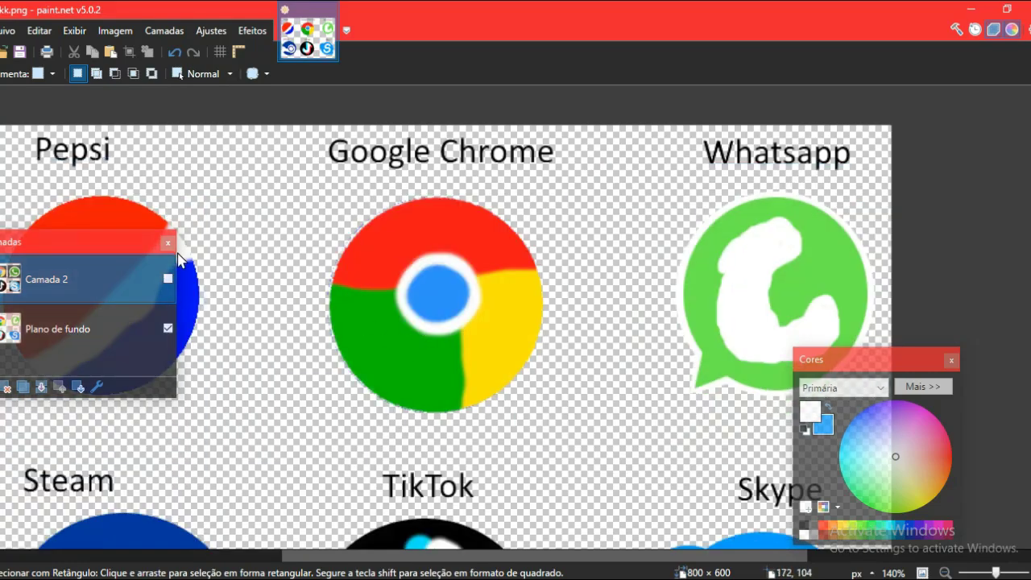
left_click(168, 278)
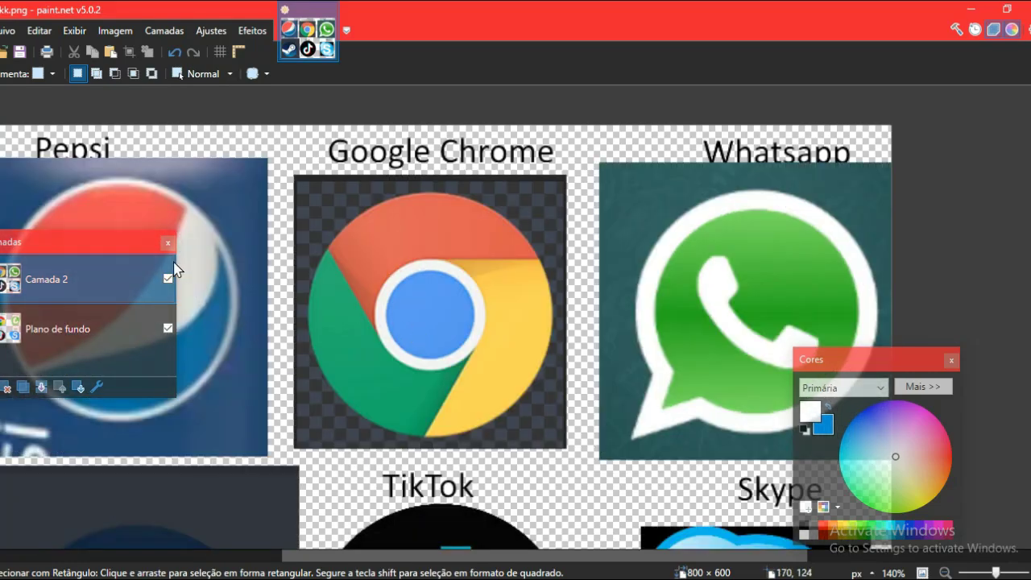
left_click(168, 279)
left_click(168, 279)
left_click(168, 280)
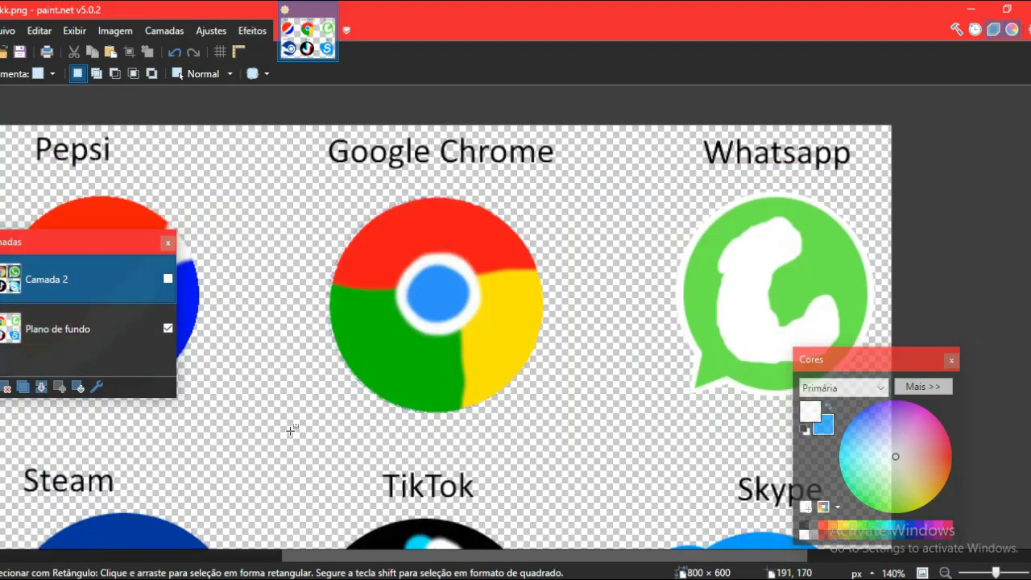
Alternate the visibility of the Camada 2 layer to compare the drawn Whatsapp logo with the original
scroll(419, 468, "right", 3)
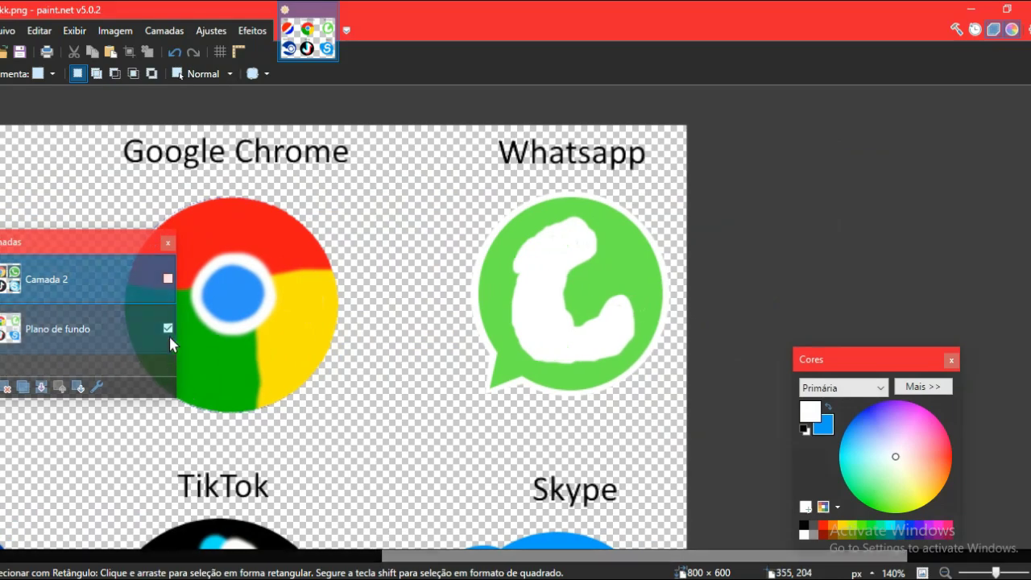
left_click(168, 280)
left_click(168, 279)
left_click(169, 280)
left_click(168, 280)
left_click(169, 280)
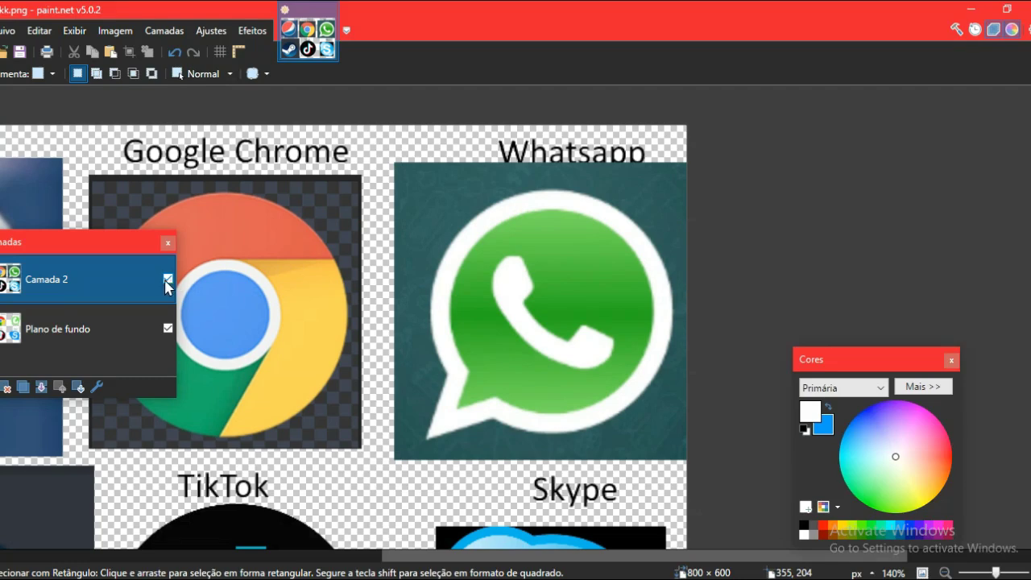
left_click(168, 280)
left_click(168, 279)
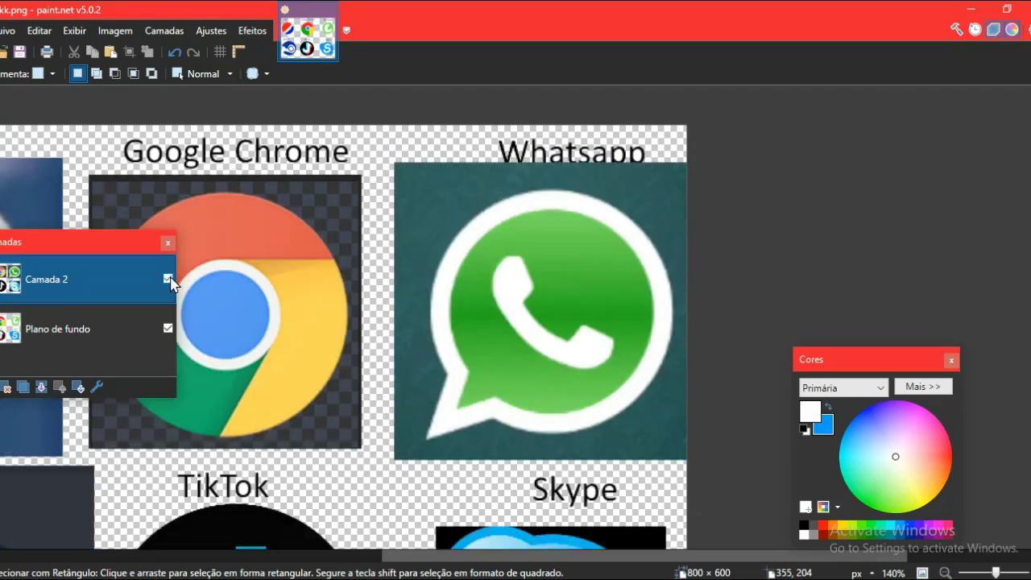
left_click(169, 280)
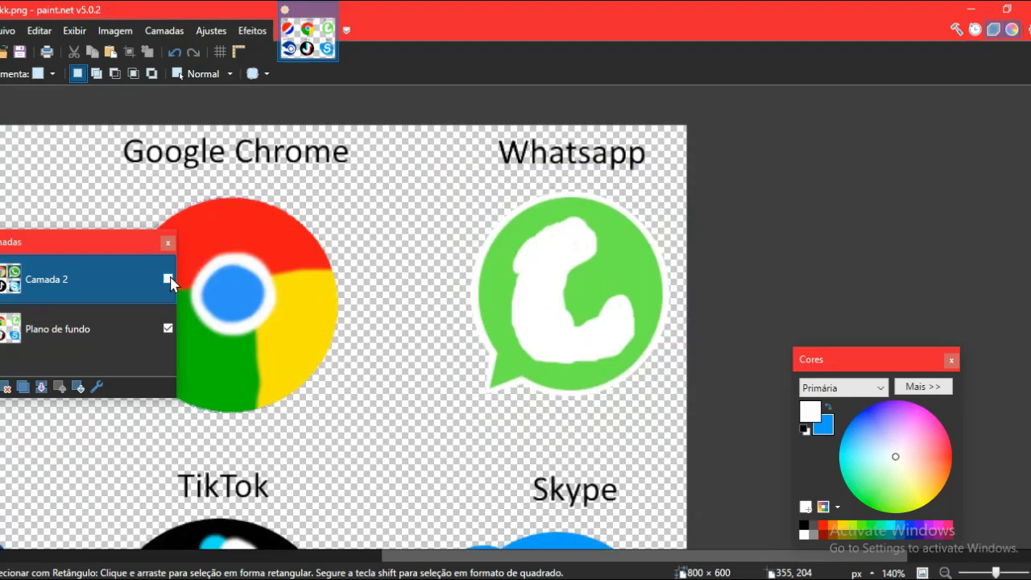
Alternate the visibility of the Camada 2 layer to compare the drawn Steam logo with the original
scroll(309, 382, "down", 3)
scroll(357, 388, "up", 3)
scroll(357, 388, "down", 3)
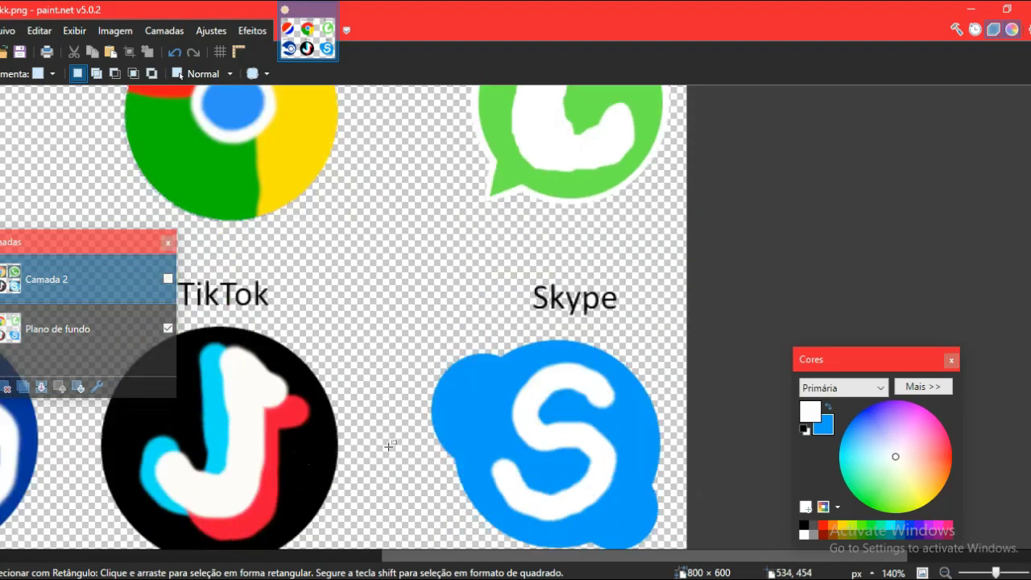
scroll(292, 505, "left", 5)
scroll(291, 505, "down", 3)
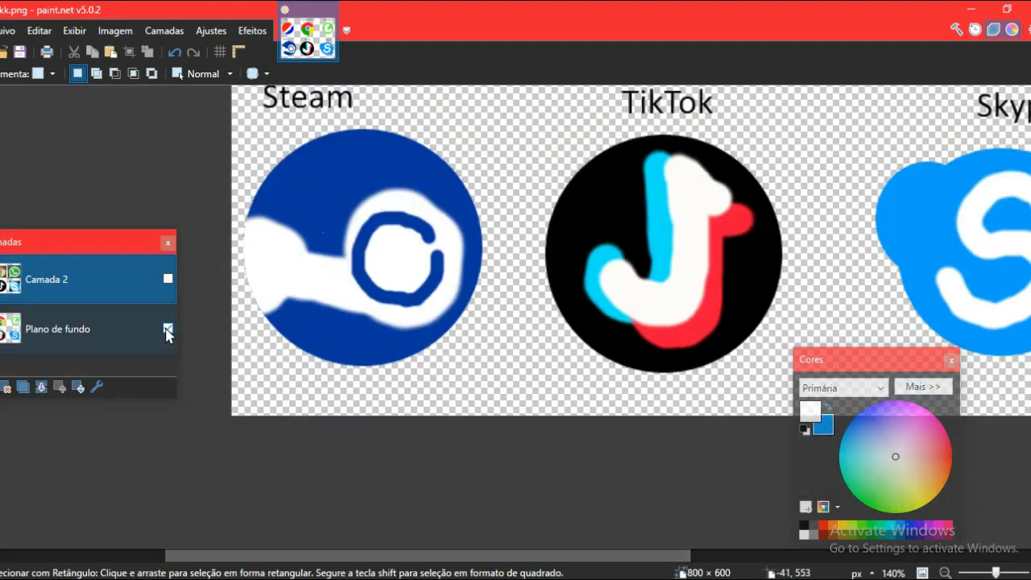
left_click(168, 279)
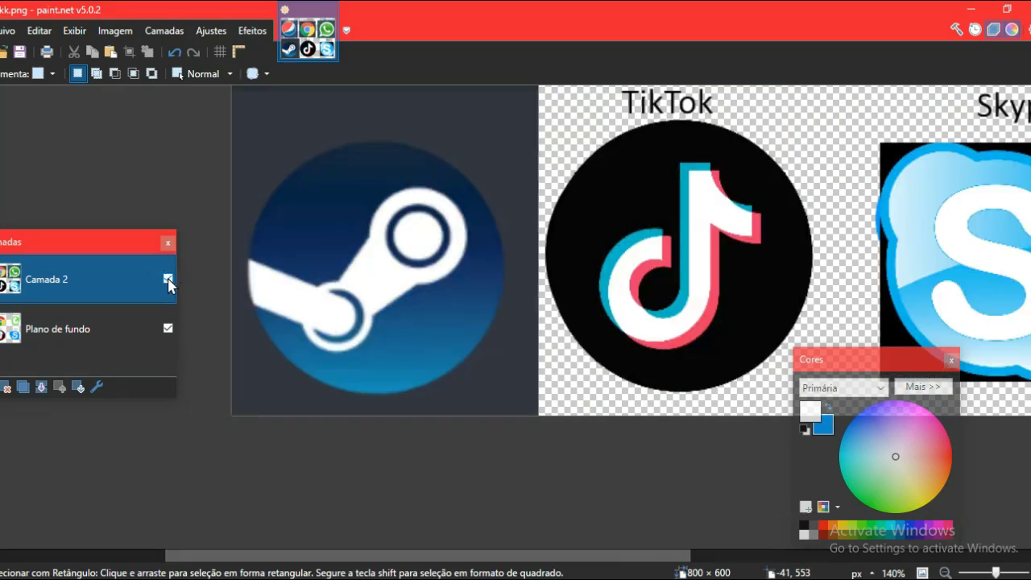
left_click(168, 279)
left_click(168, 279)
left_click(168, 279)
left_click(169, 280)
scroll(231, 290, "up", 2)
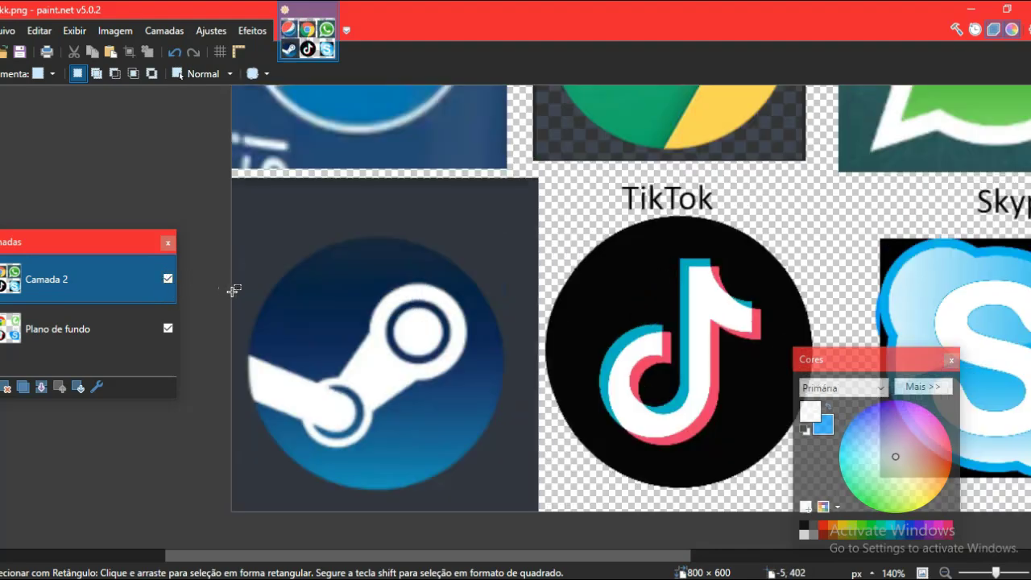
left_click(168, 279)
left_click(168, 279)
left_click(168, 280)
left_click(167, 280)
left_click(168, 279)
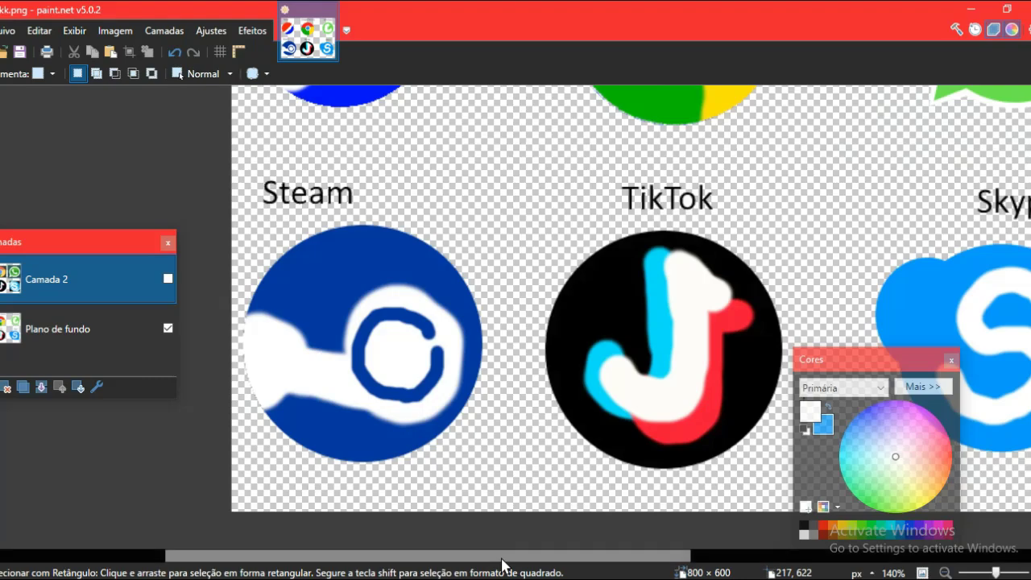
Alternate the visibility of the Camada 2 layer to compare the drawn TikTok logo with the original
left_click_drag(501, 559, 587, 555)
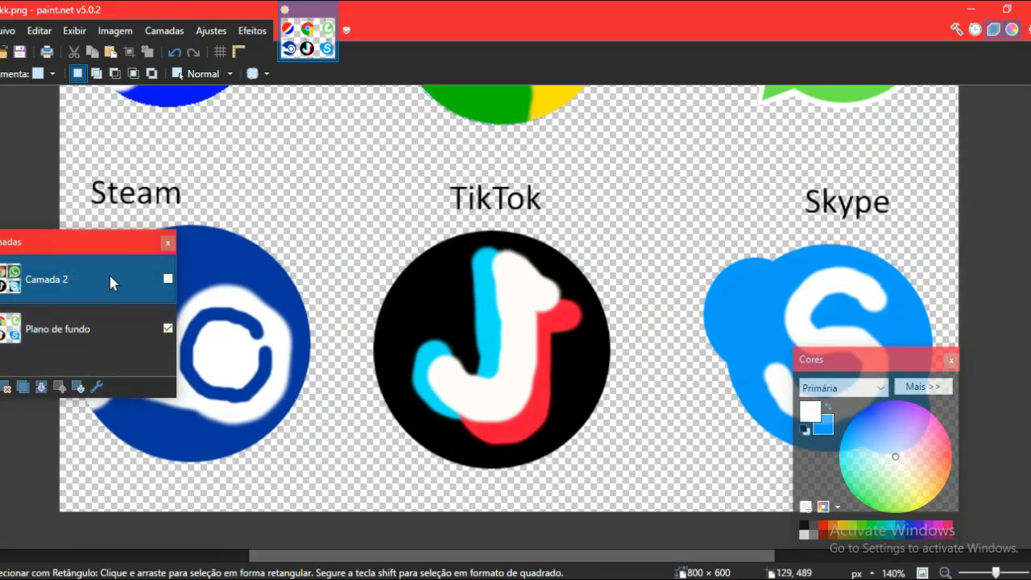
left_click(167, 279)
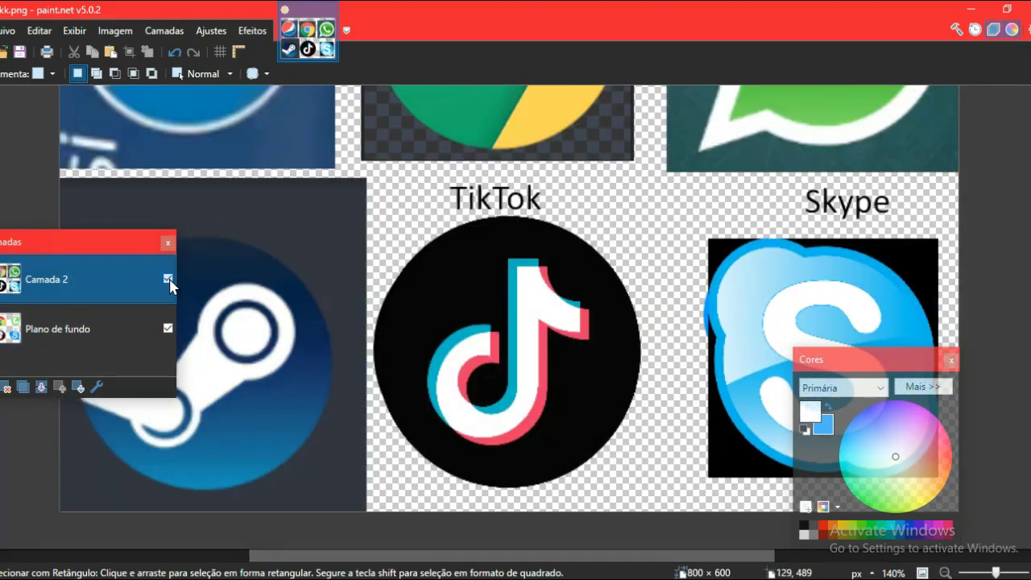
left_click(168, 280)
scroll(176, 285, "up", 3)
scroll(175, 288, "down", 4)
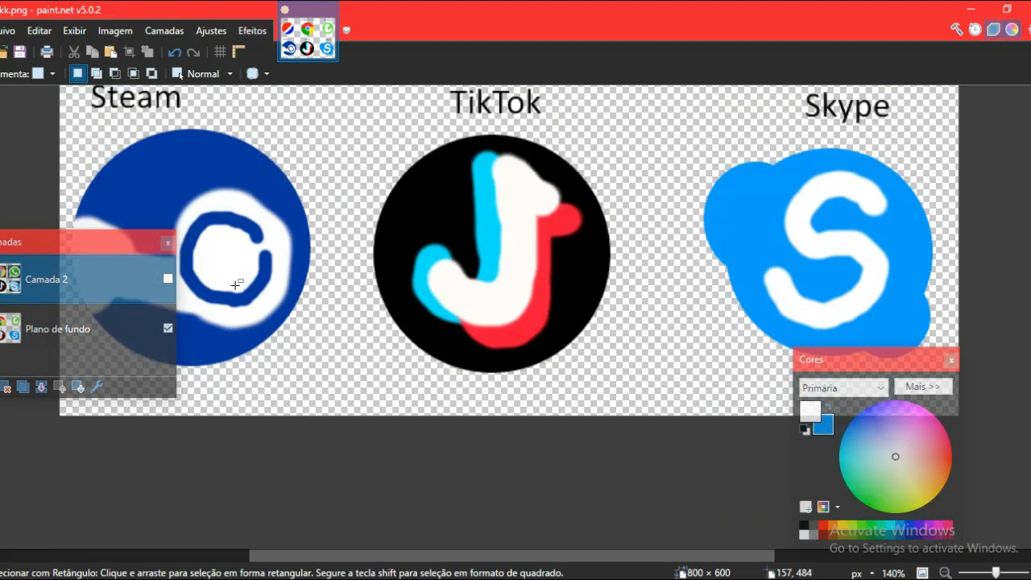
left_click(167, 279)
left_click(167, 279)
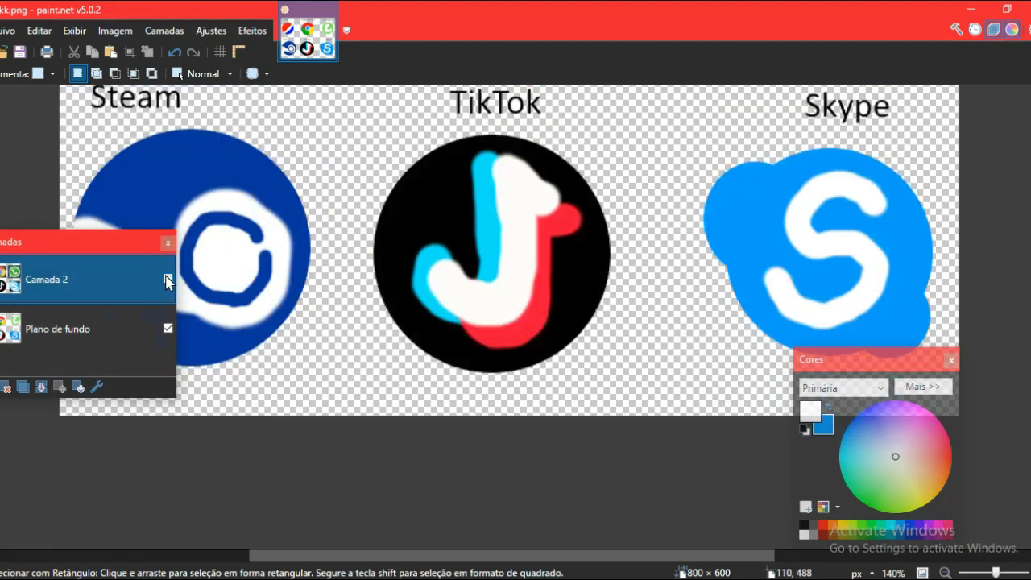
left_click(168, 280)
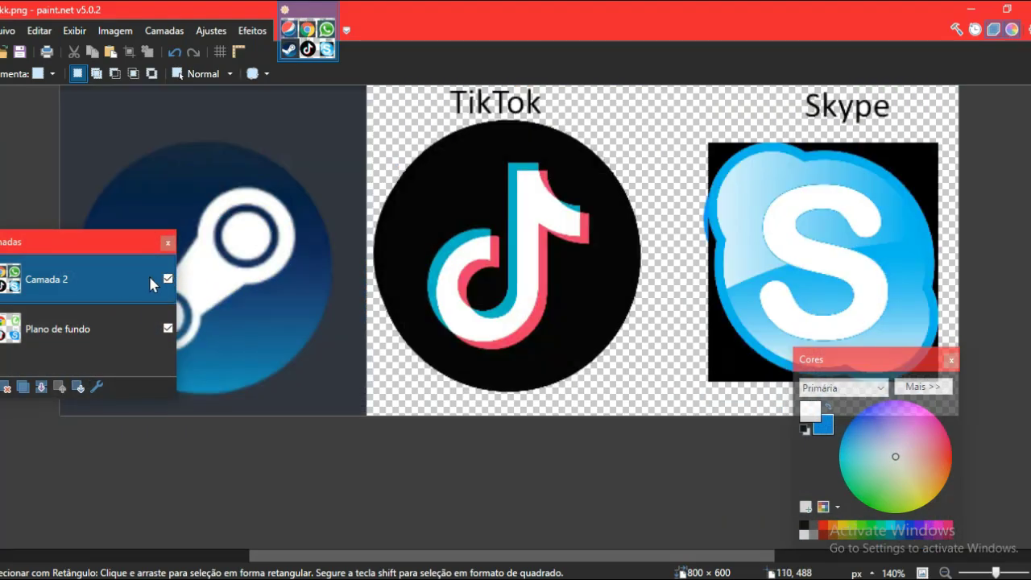
Mark the original TikTok logo with temporary rectangular selections, clear them, and check it against the drawn version once more
left_click_drag(429, 146, 605, 401)
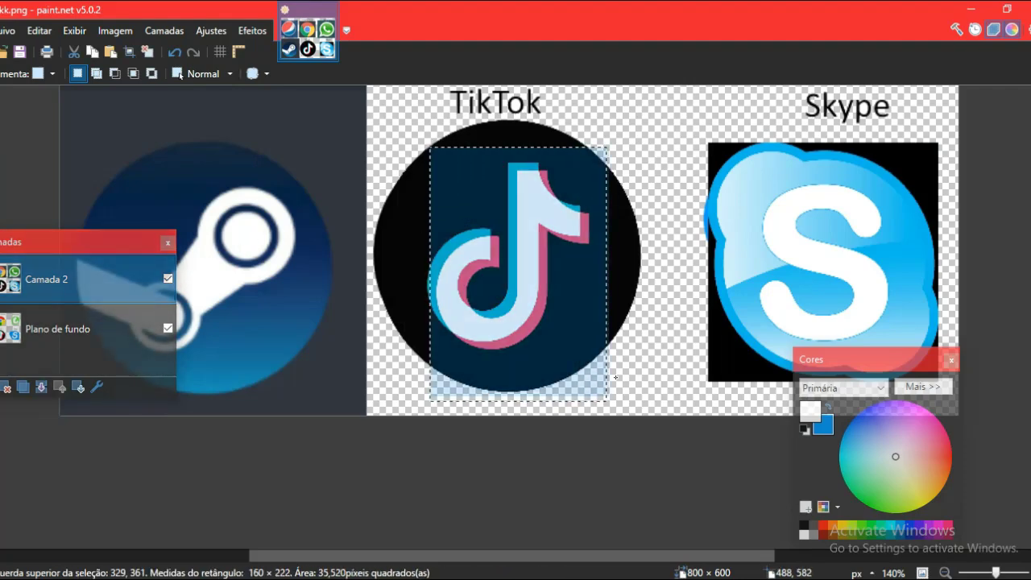
left_click(550, 304)
left_click_drag(410, 125, 668, 411)
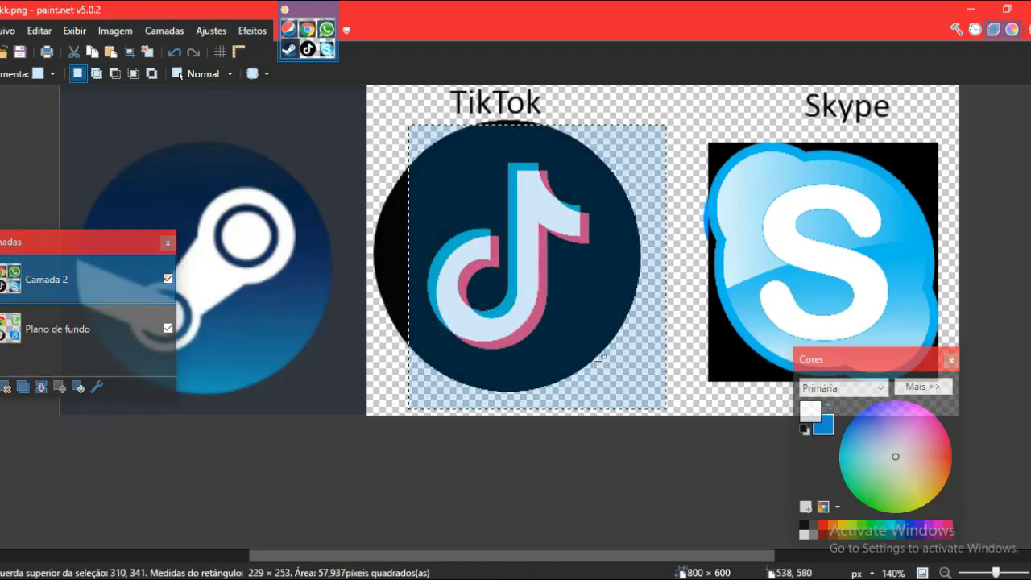
left_click(536, 322)
left_click(166, 279)
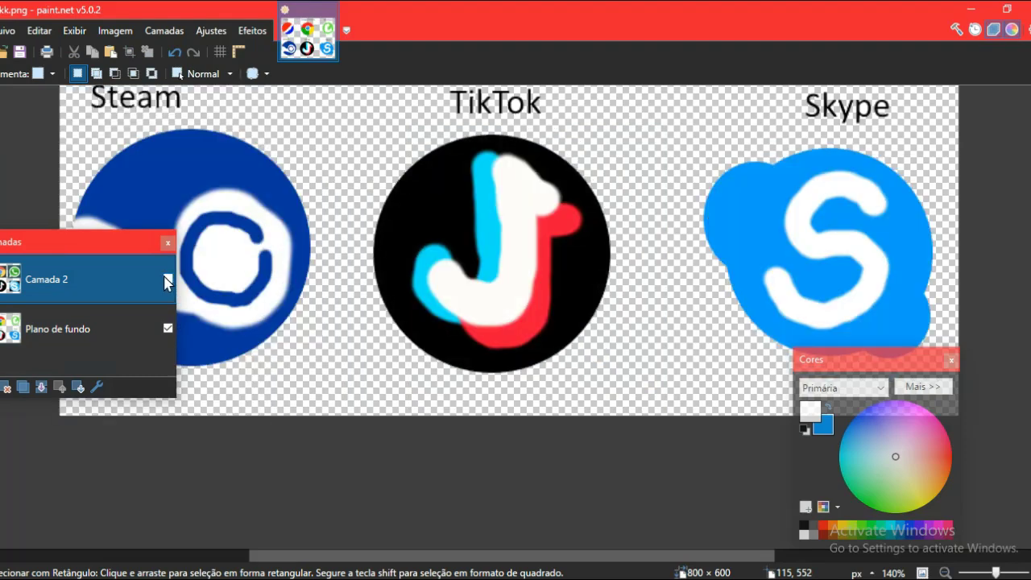
left_click(168, 280)
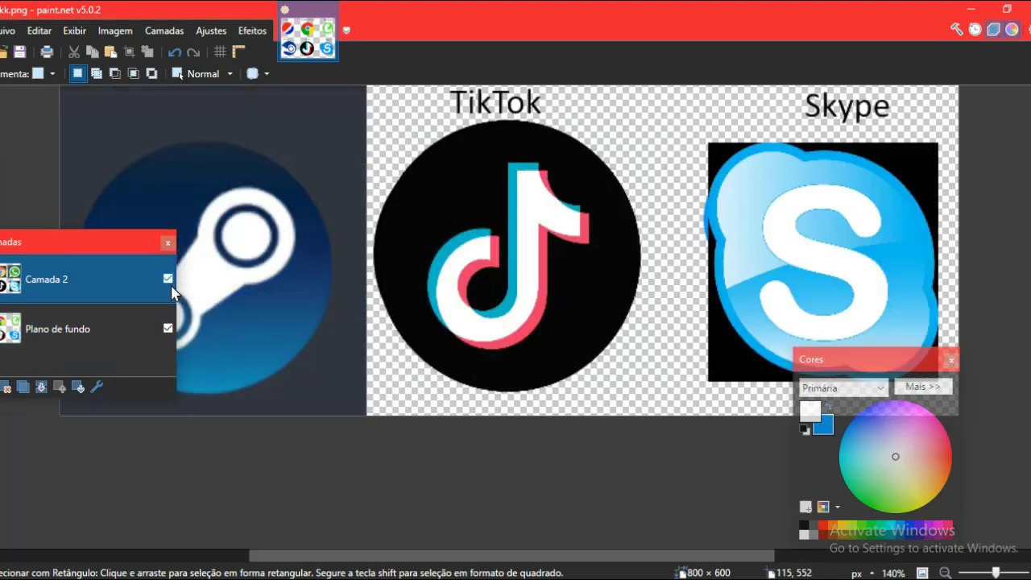
Alternate the visibility of the Camada 2 layer to compare the drawn Skype logo with the original
left_click_drag(530, 561, 646, 545)
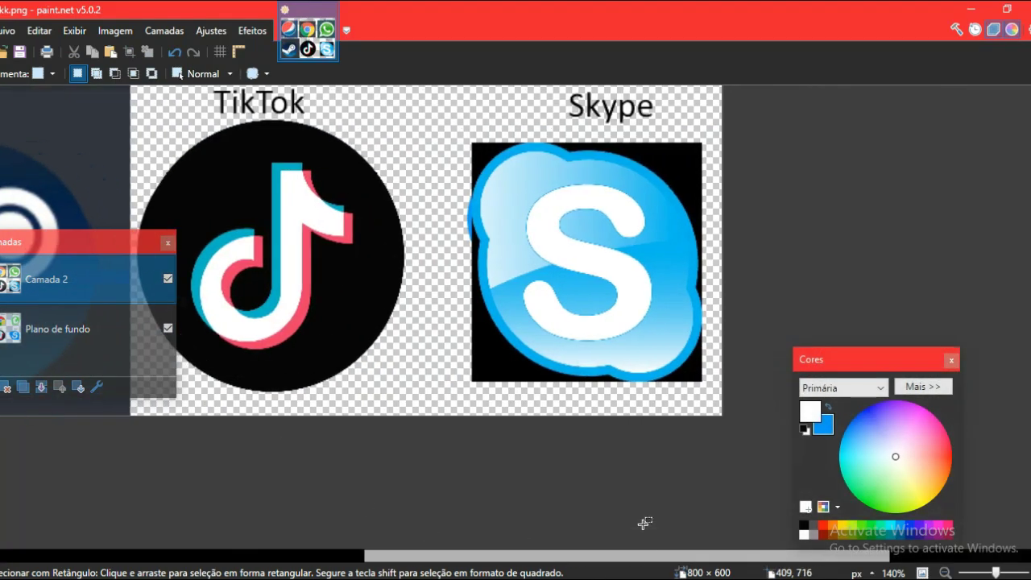
scroll(624, 432, "up", 2)
scroll(623, 433, "down", 2)
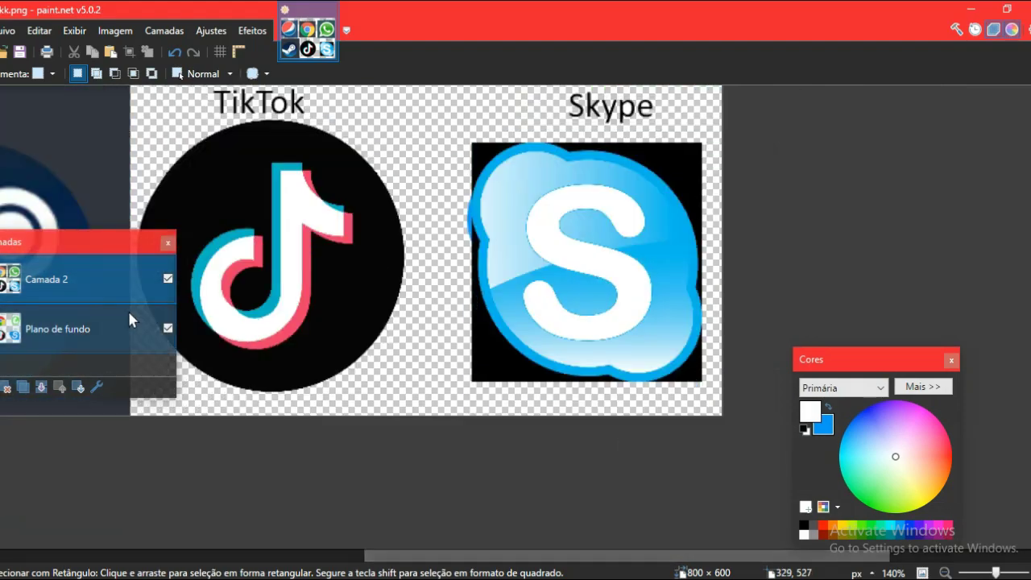
left_click(168, 282)
left_click(168, 280)
left_click(168, 281)
Examine all six hand-drawn logos with the Camada 2 layer hidden, finishing with an overview of the whole canvas
left_click_drag(456, 560, 316, 556)
scroll(516, 443, "down", 3)
scroll(696, 372, "up", 3)
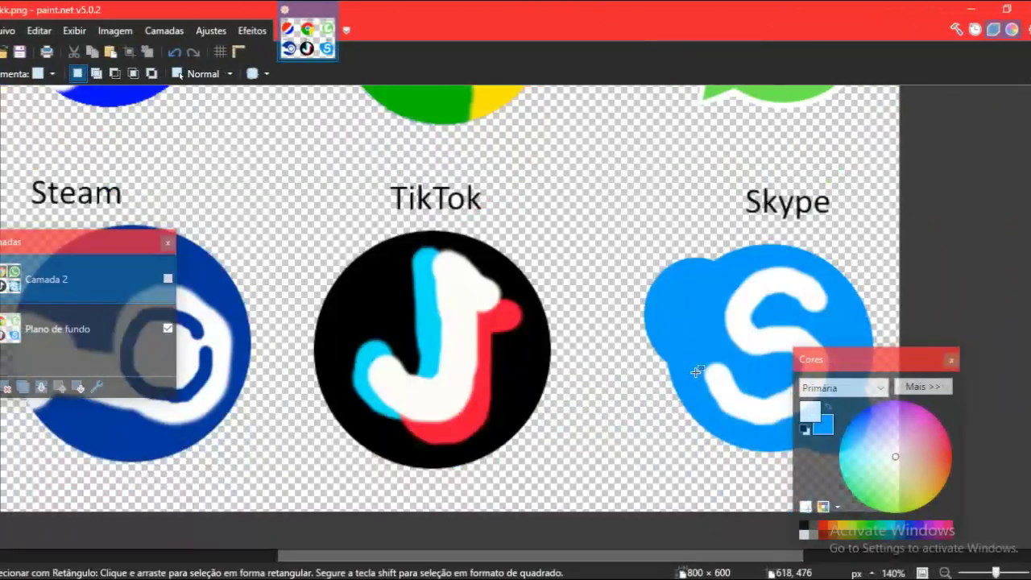
scroll(696, 372, "down", 2)
scroll(886, 306, "up", 6)
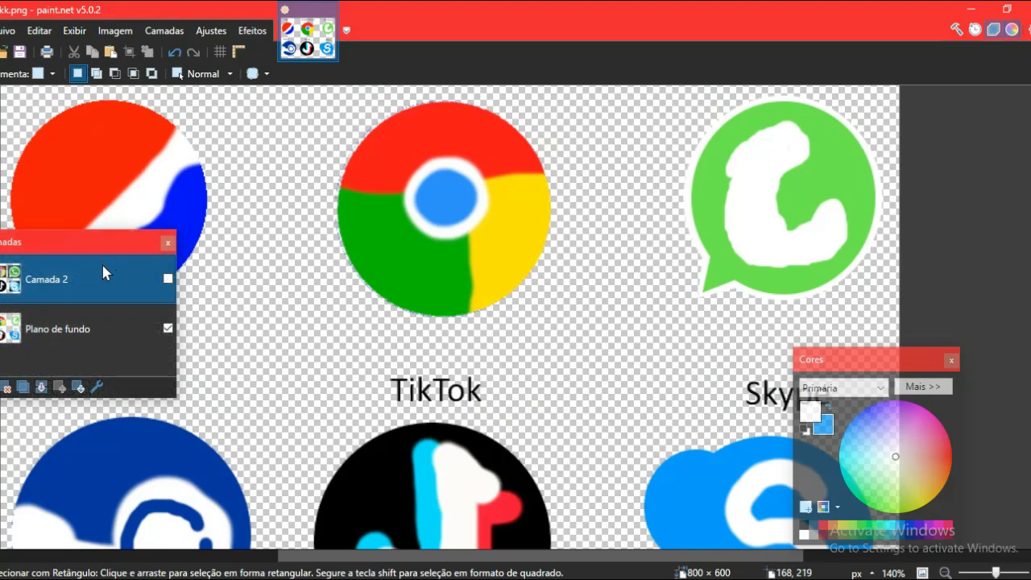
scroll(368, 314, "down", 2)
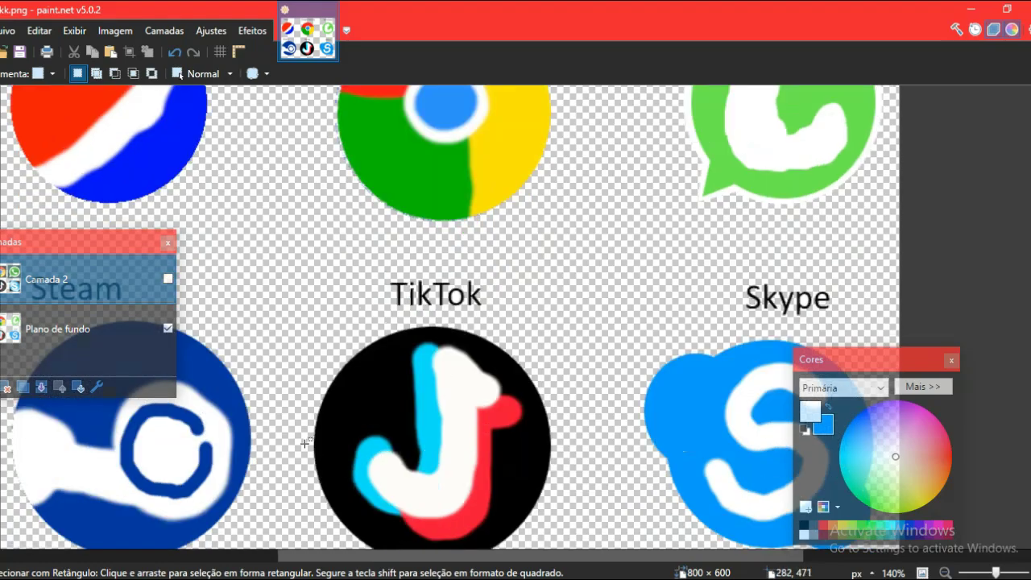
scroll(425, 433, "up", 6)
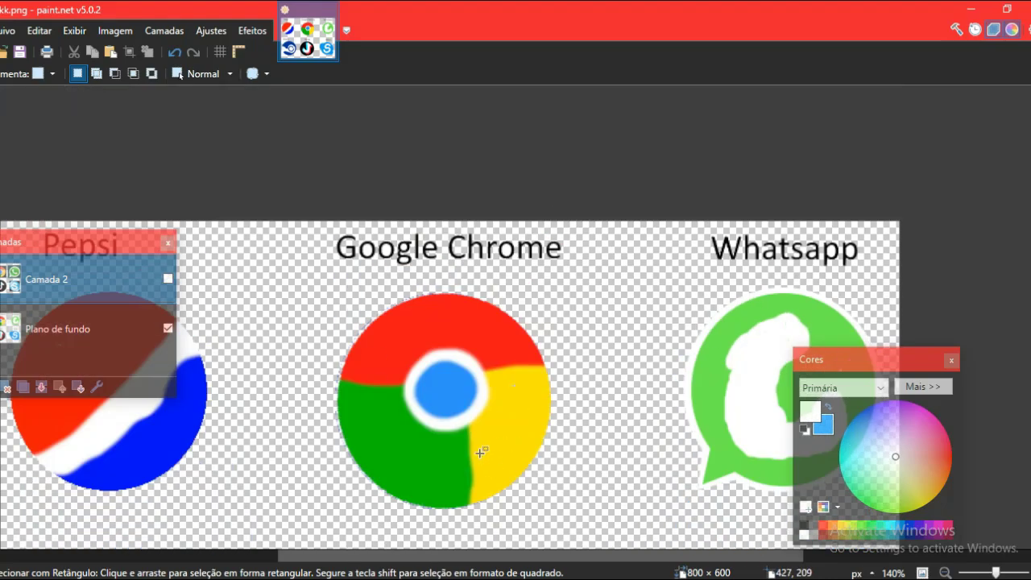
scroll(484, 448, "down", 6)
scroll(297, 436, "left", 4)
scroll(297, 436, "down", 4)
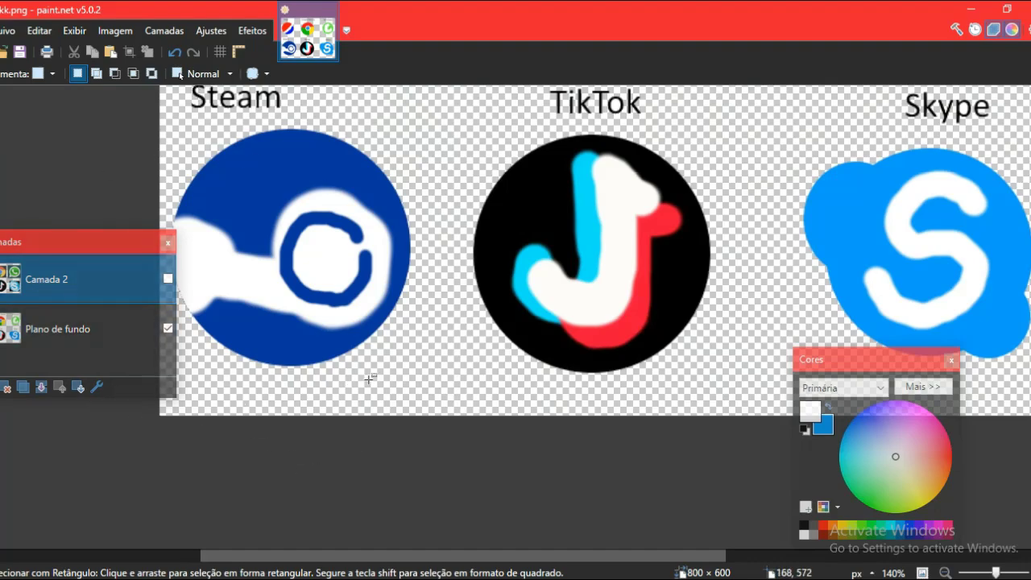
scroll(352, 384, "up", 3)
scroll(431, 415, "down", 3)
scroll(539, 394, "down", 2)
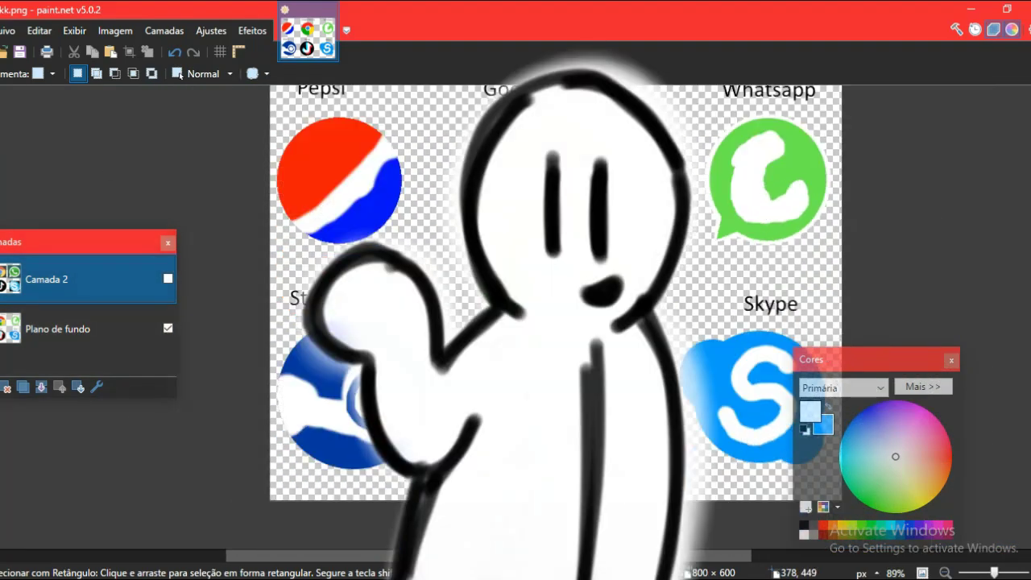
scroll(552, 398, "down", 1)
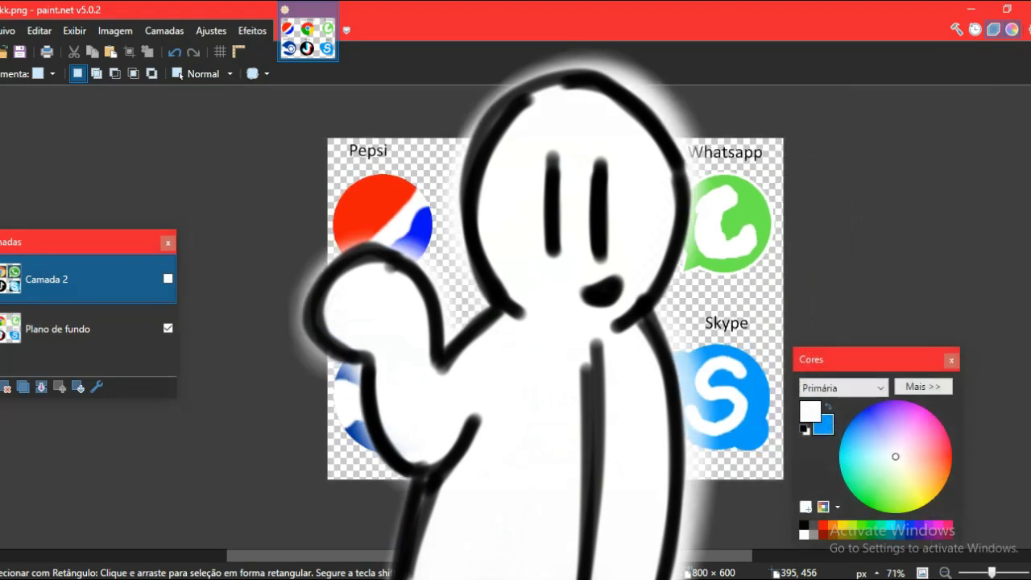